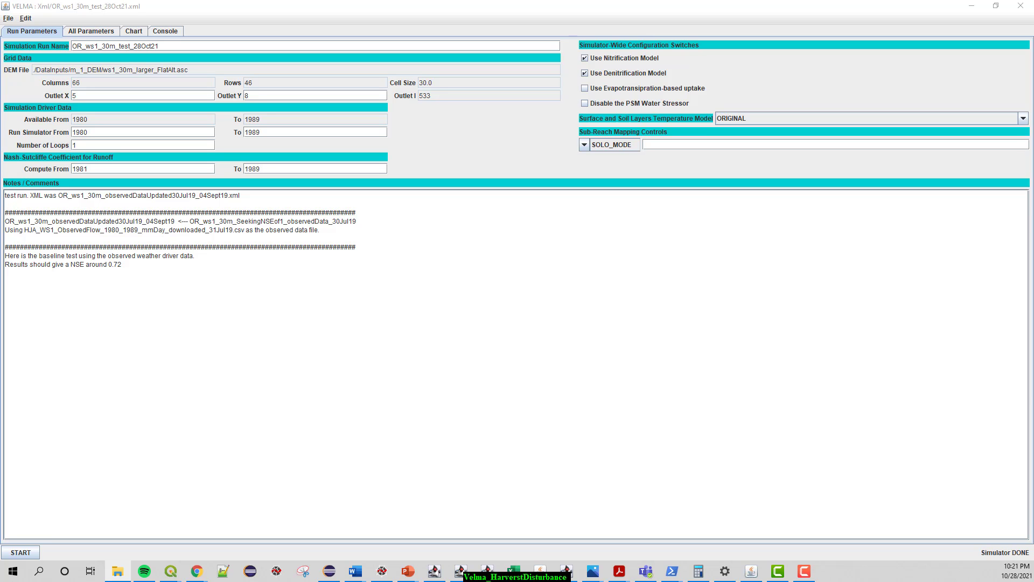
Step: Rename the simulation run to OR_ws1_30m_test_28Oct21_CC
left_click_drag(1033, 69, 543, 93)
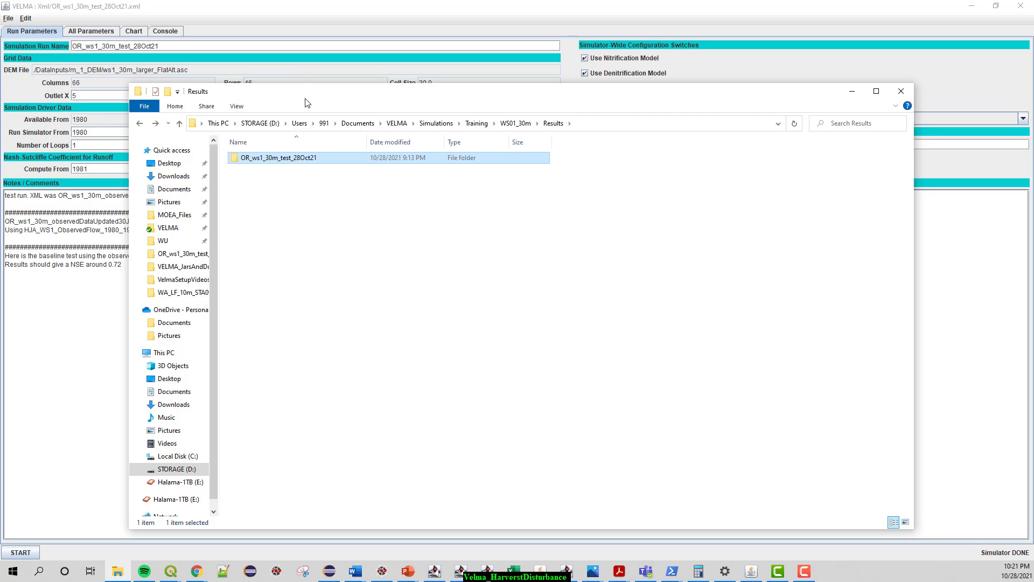
left_click_drag(242, 93, 1033, 86)
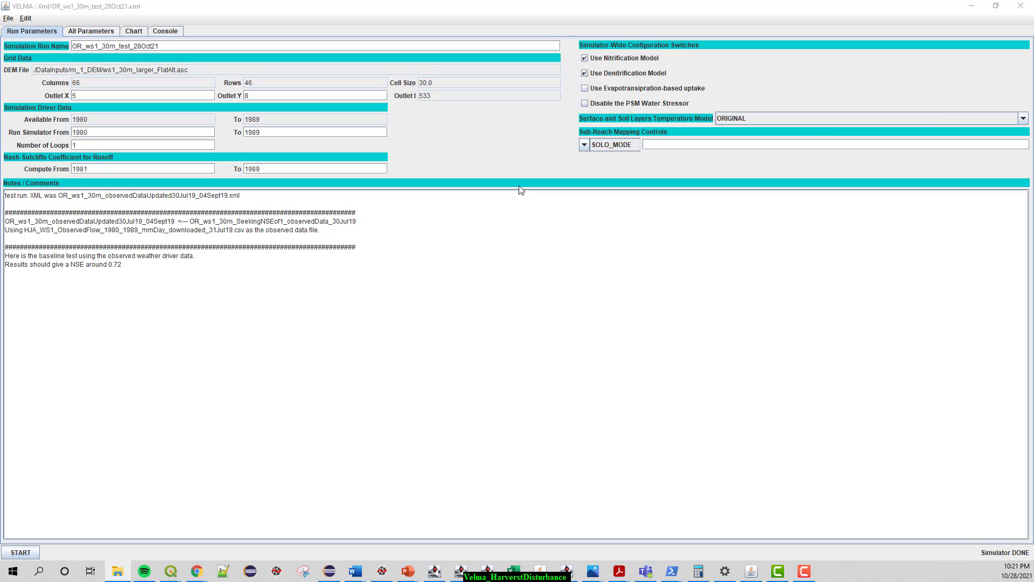
left_click(174, 49)
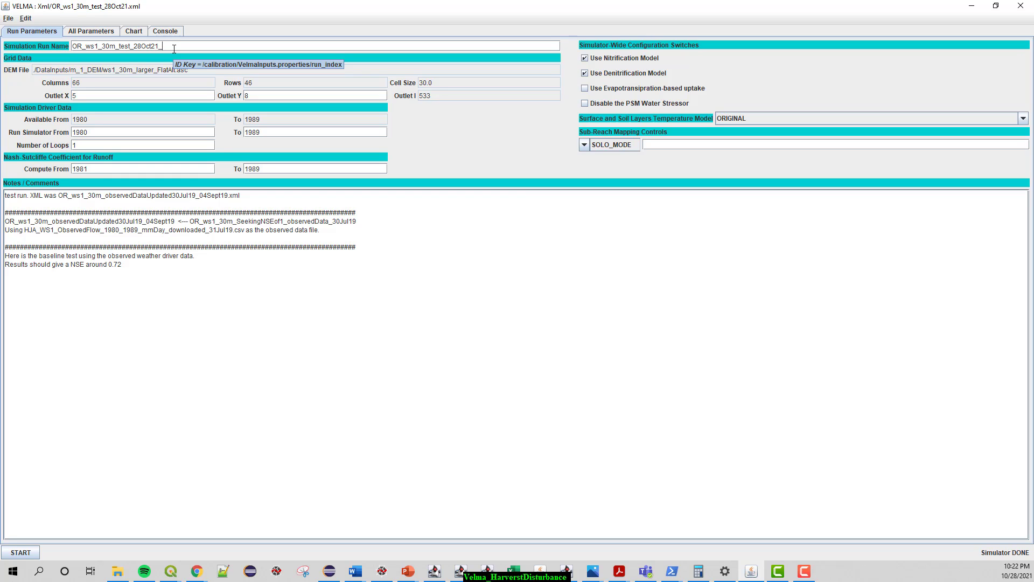
type("_CC")
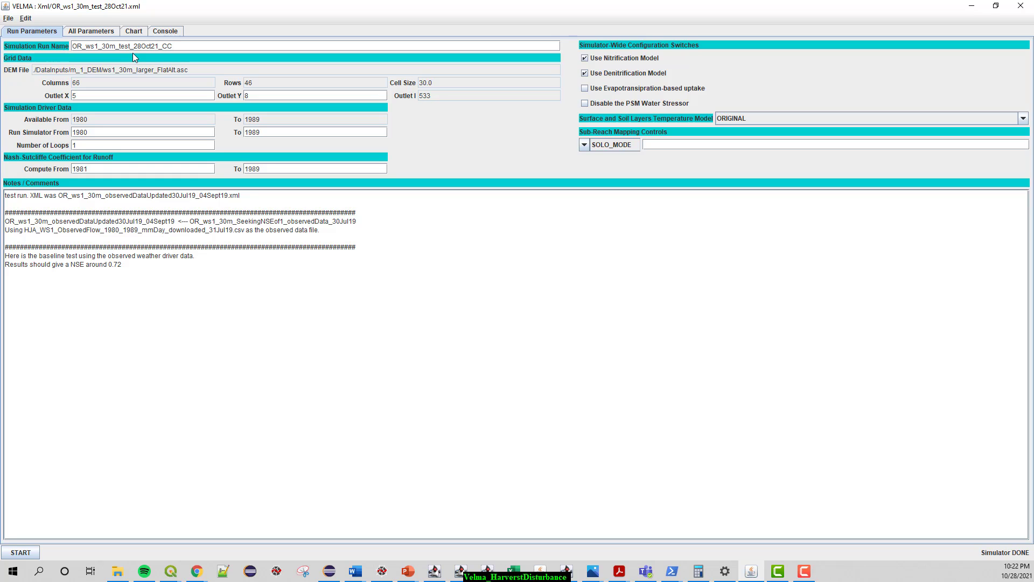
Step: Display the full parameter list filtered to the disturbance group
left_click(97, 35)
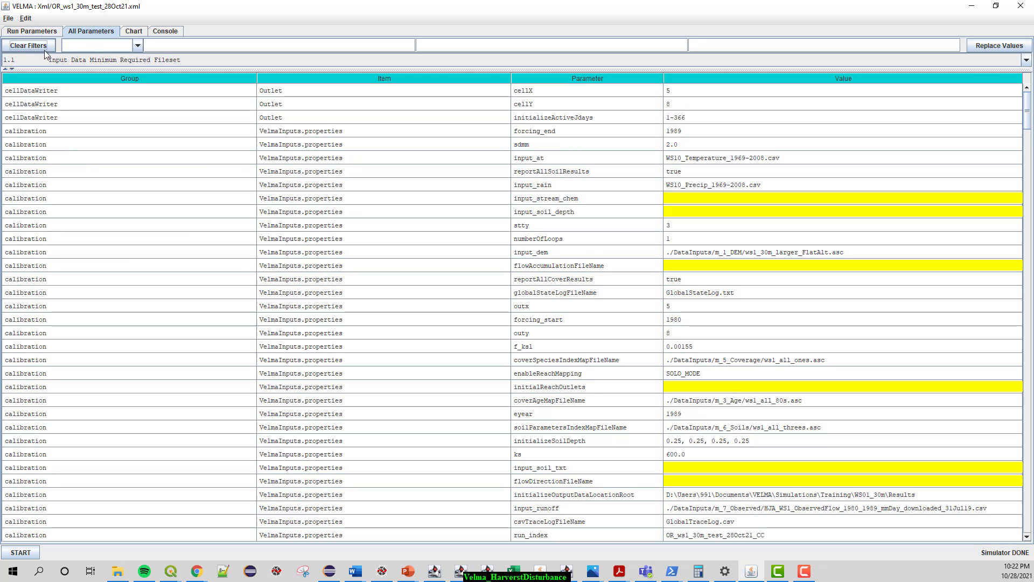
left_click(134, 46)
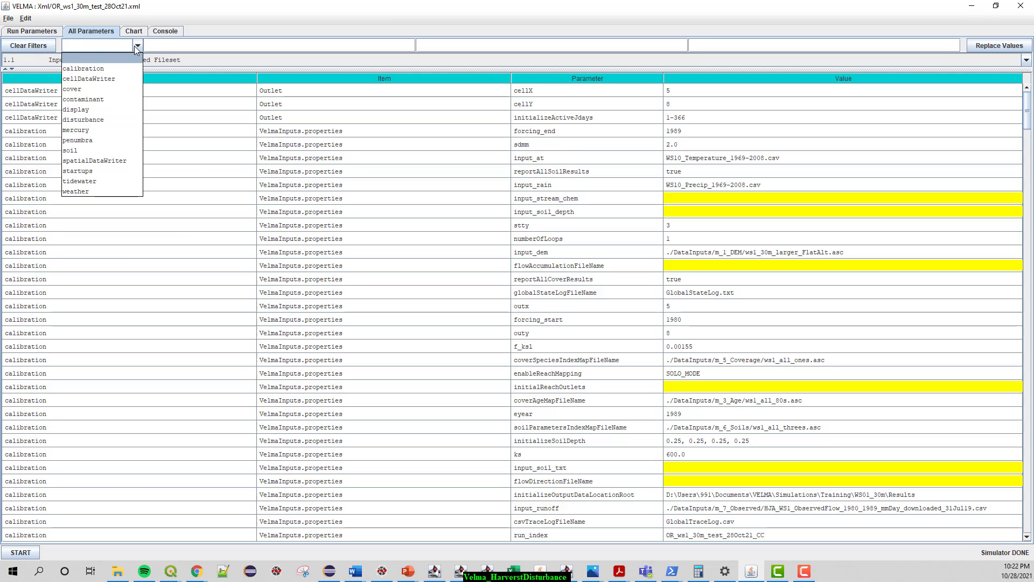
left_click(82, 121)
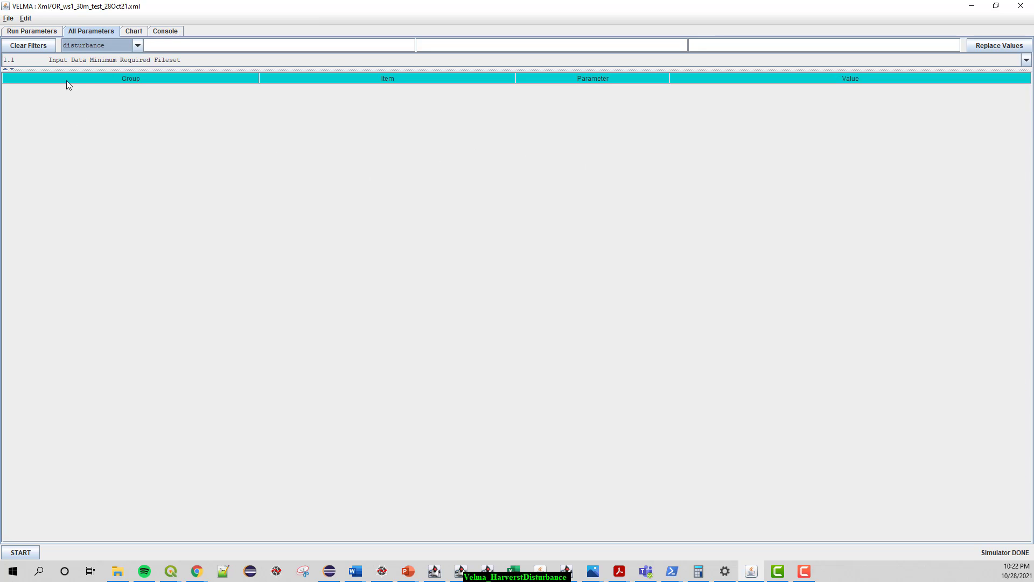
Step: Add a disturbance of type HarvestLsrDisturbanceModel named Clearcut to the configuration
left_click(27, 19)
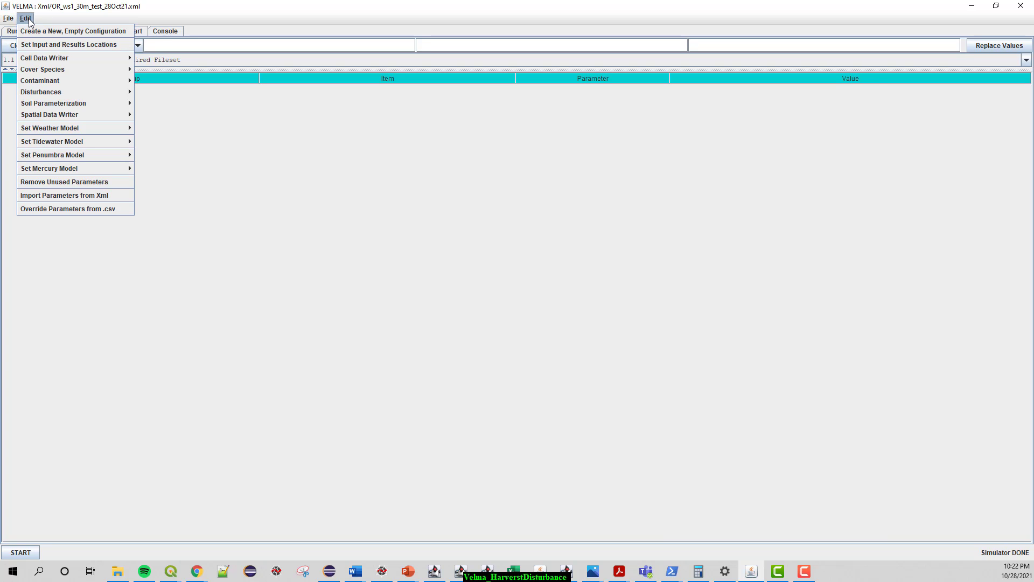
mouse_move(43, 92)
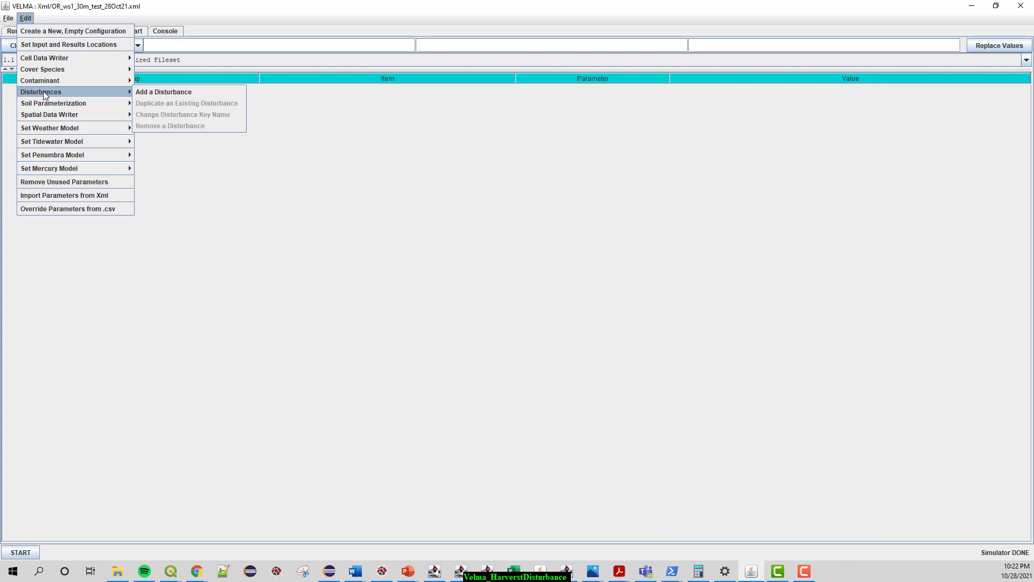
left_click(190, 92)
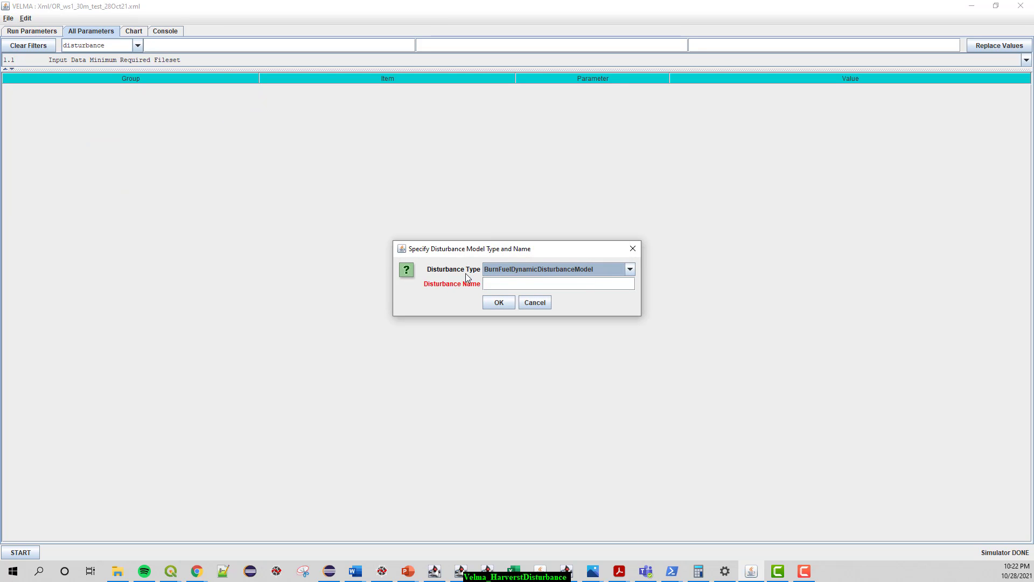
left_click(630, 269)
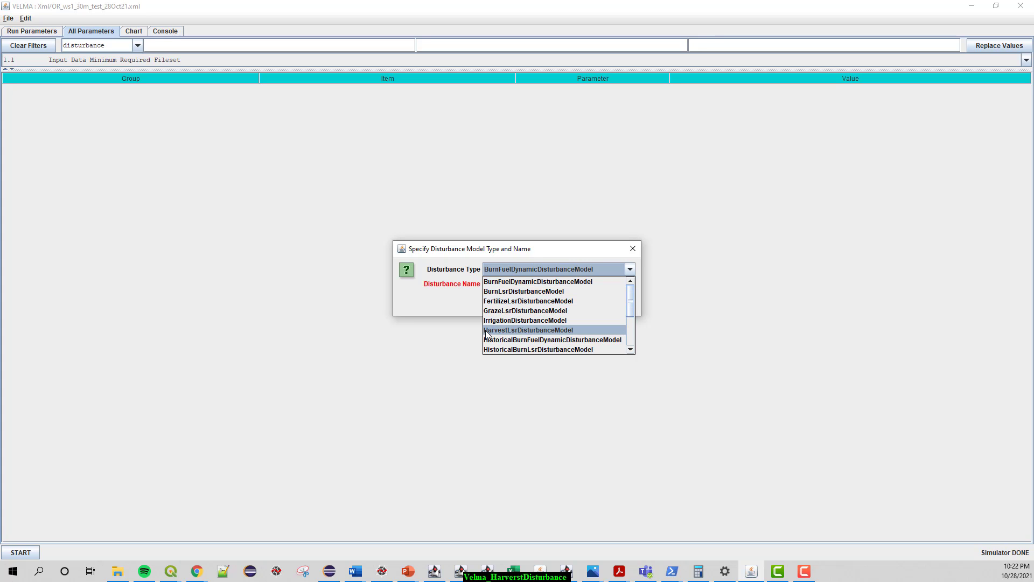
left_click(522, 331)
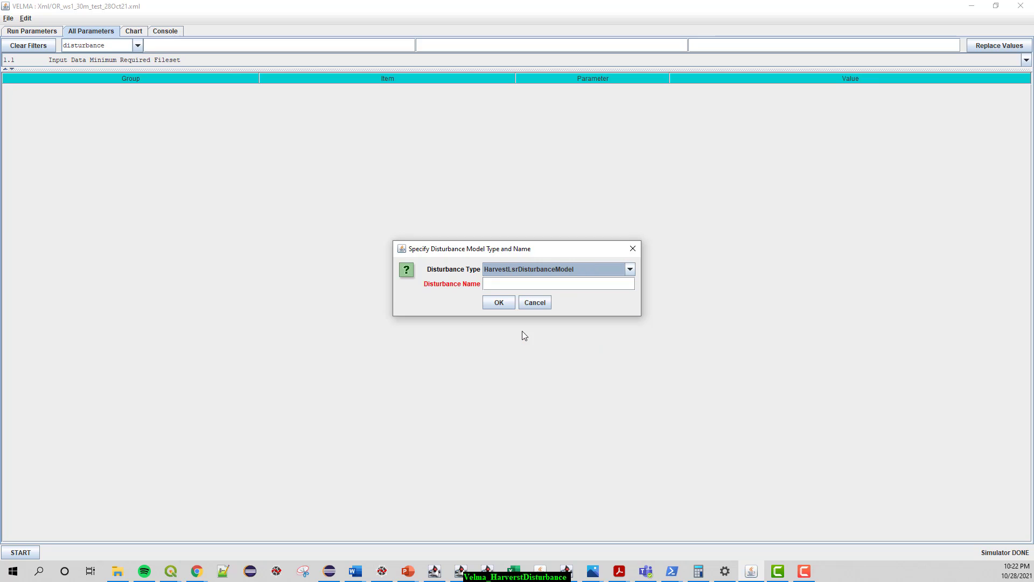
left_click(526, 283)
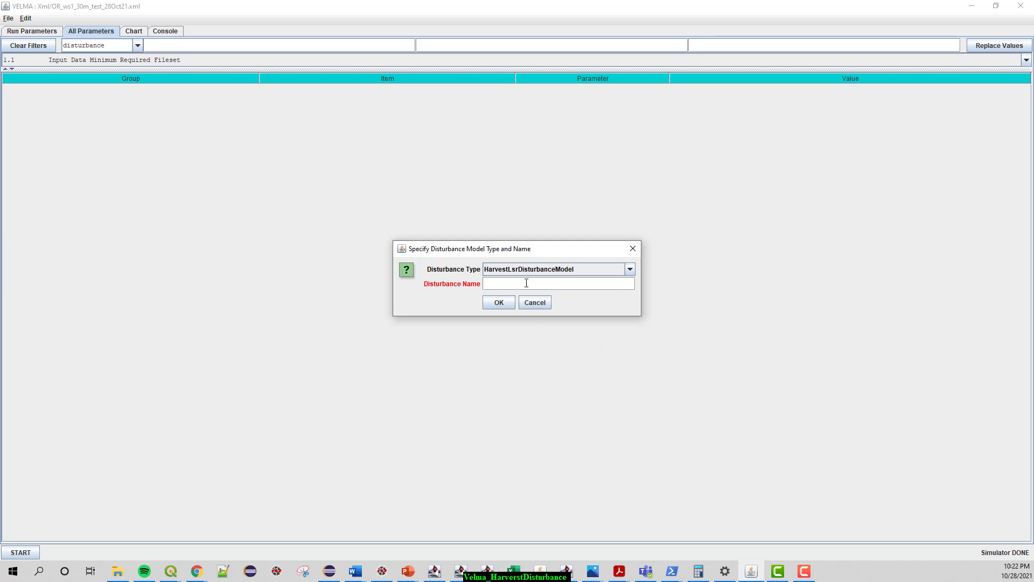
type("Clera")
type("cu")
key("BackSpace")
key("BackSpace")
key("BackSpace")
key("BackSpace")
type("ar")
left_click(498, 302)
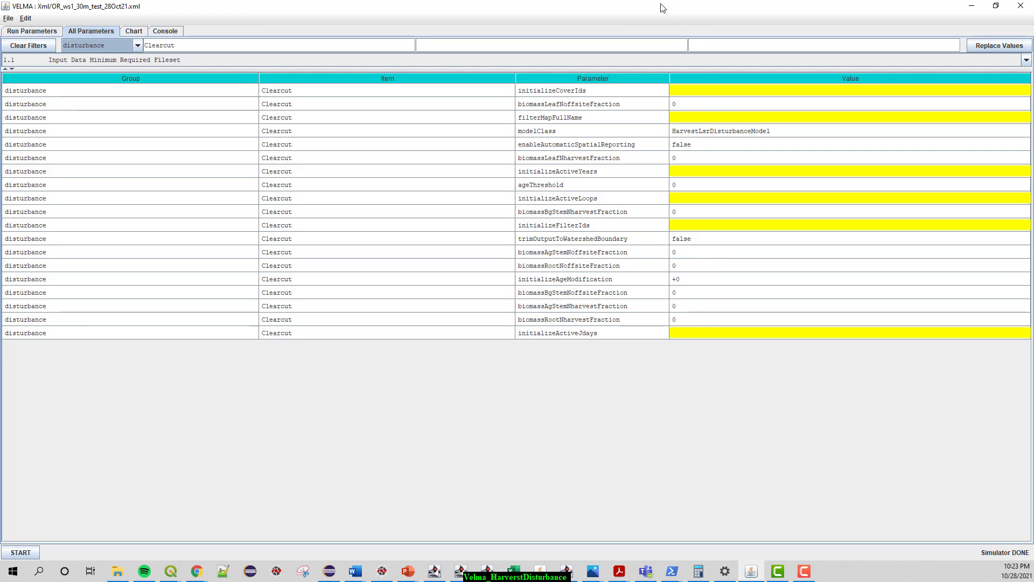
Step: Arrange this configuration side by side with VELMACoverages_ForTransfers_NOT_RUNNABLE.xml and widen its Parameter column until the names are readable
left_click_drag(659, 11, 2, 150)
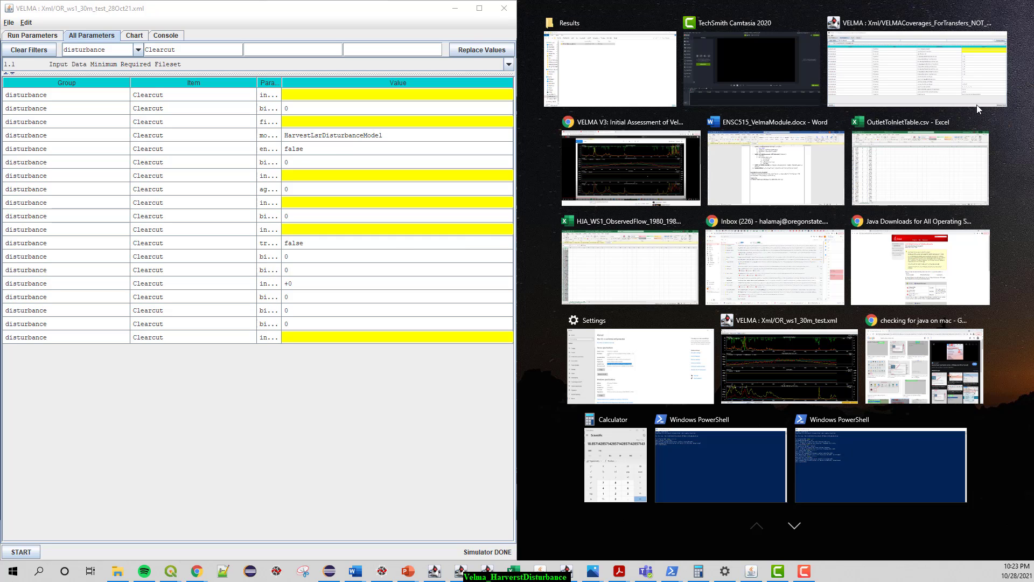
left_click(952, 71)
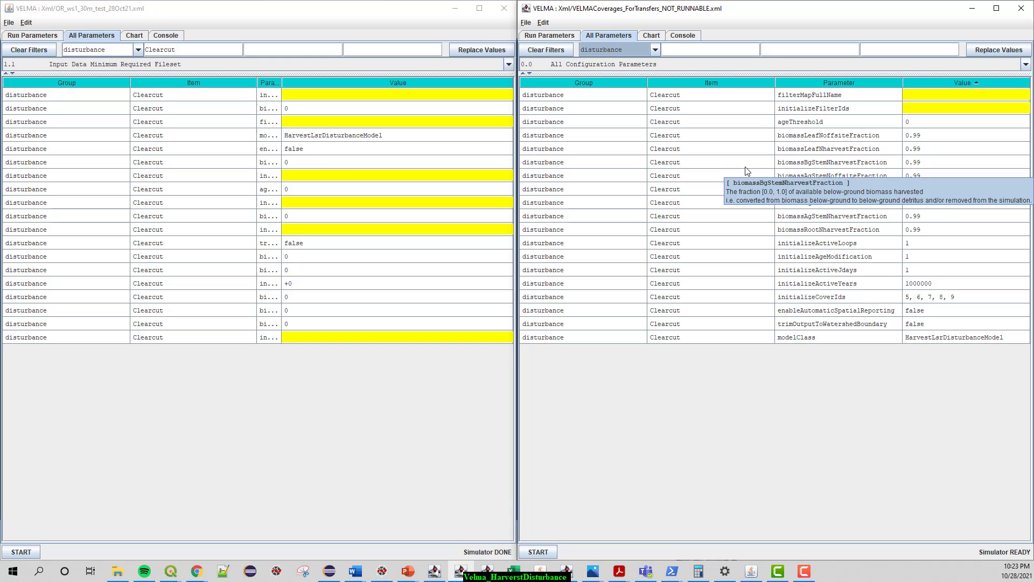
left_click_drag(257, 83, 199, 82)
left_click_drag(279, 83, 359, 94)
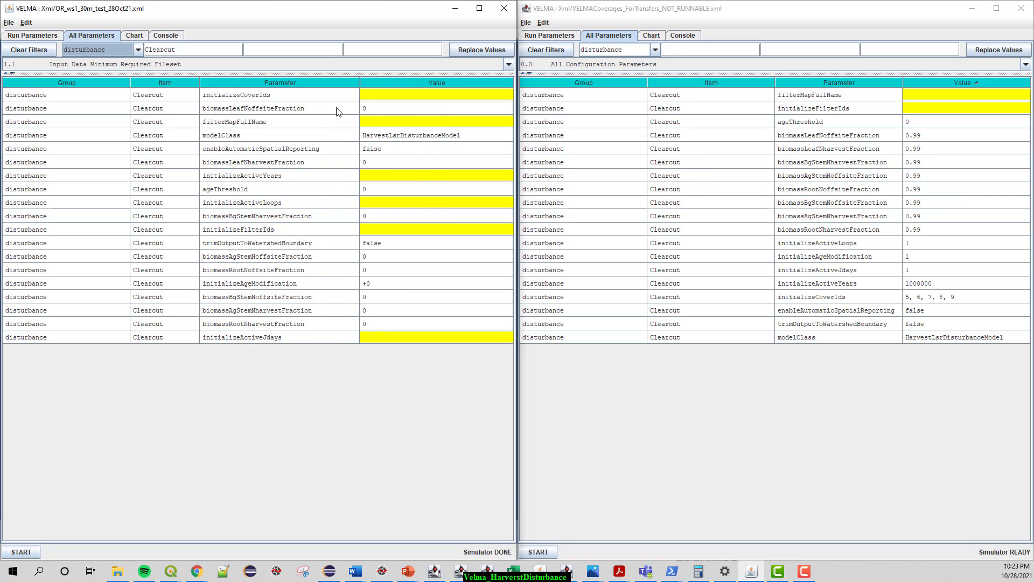
Step: Sort the disturbance tables of both configurations by parameter name in ascending order
left_click(948, 82)
left_click(950, 83)
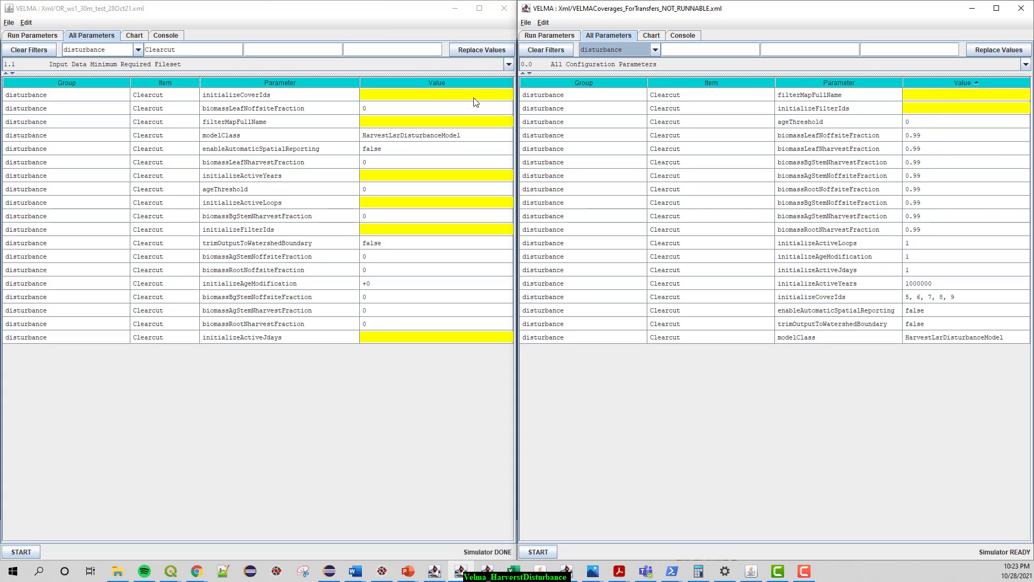
left_click(457, 81)
left_click(450, 82)
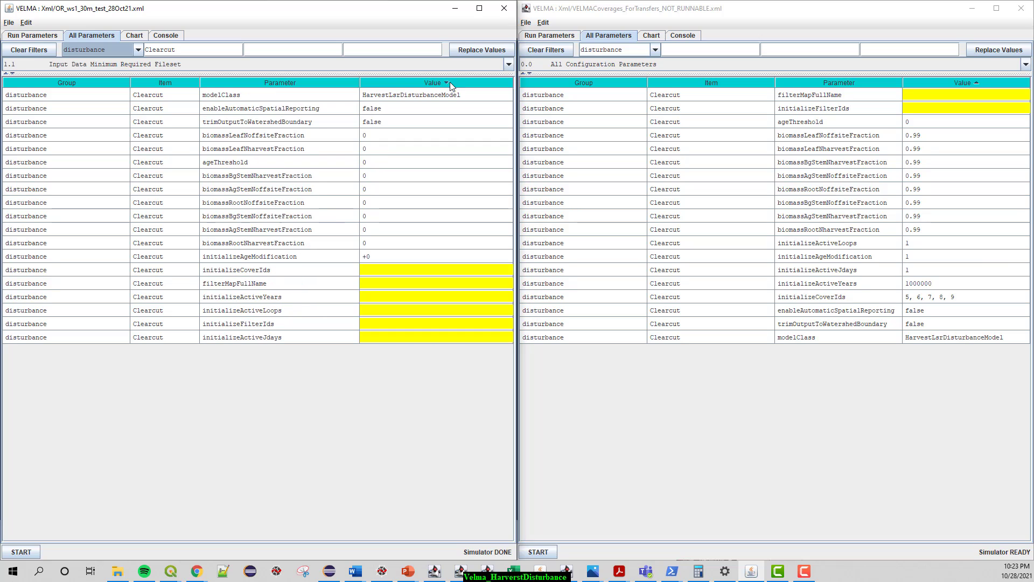
left_click(302, 86)
left_click(835, 84)
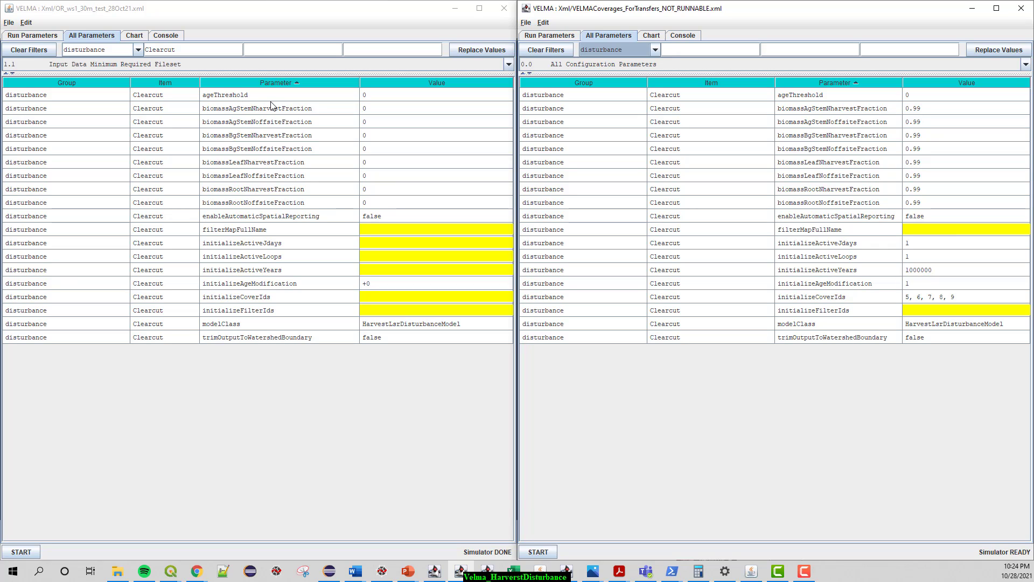
Step: Examine the Clearcut age threshold and the descriptions of its biomass harvest and offsite fraction parameters
left_click(239, 98)
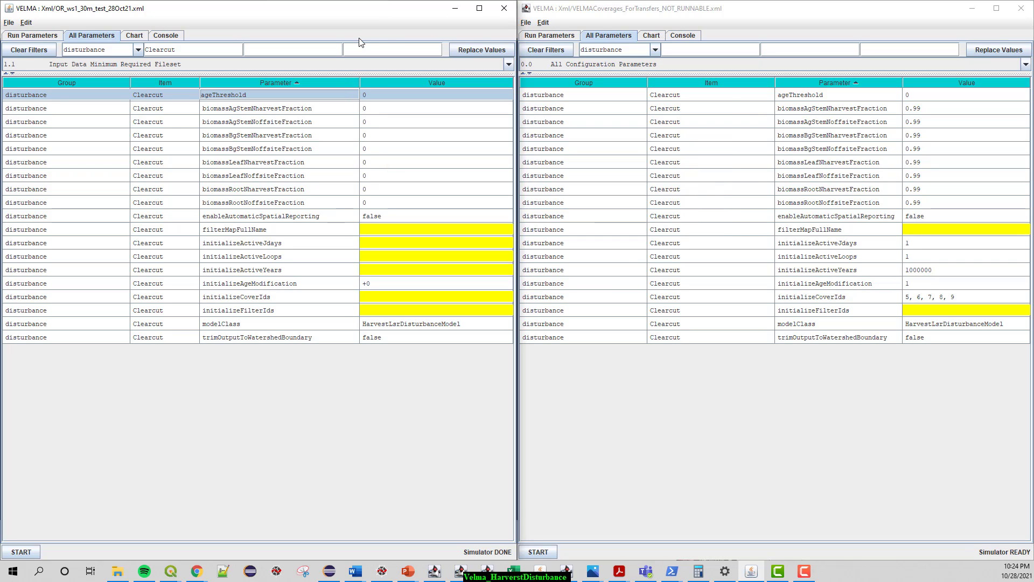
left_click(252, 111)
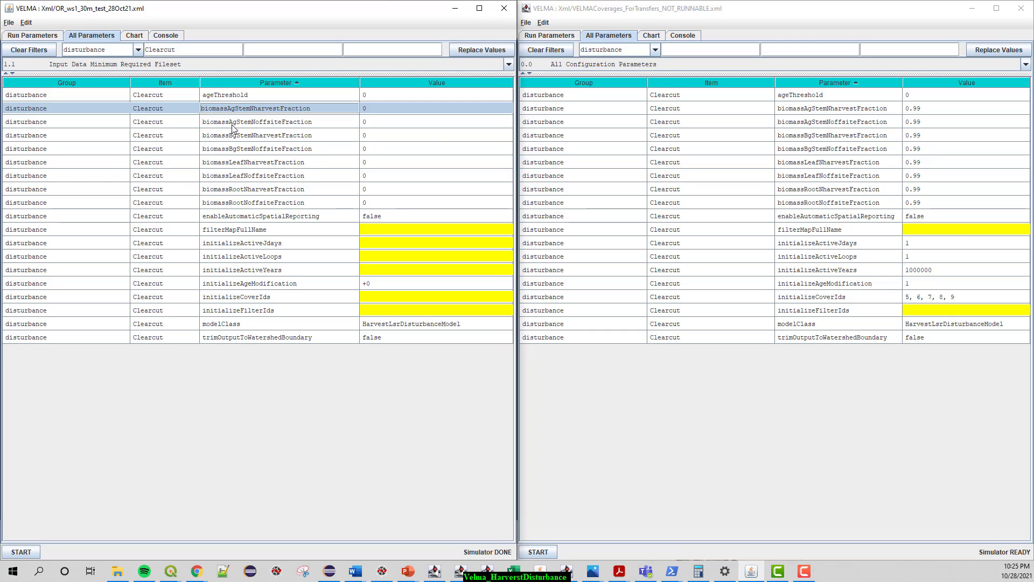
mouse_move(232, 128)
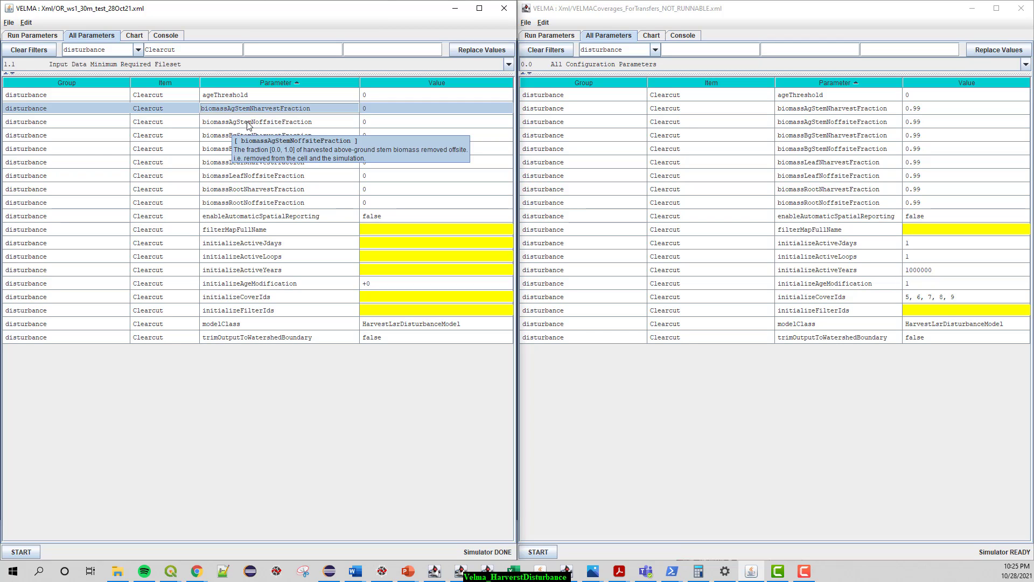
mouse_move(281, 135)
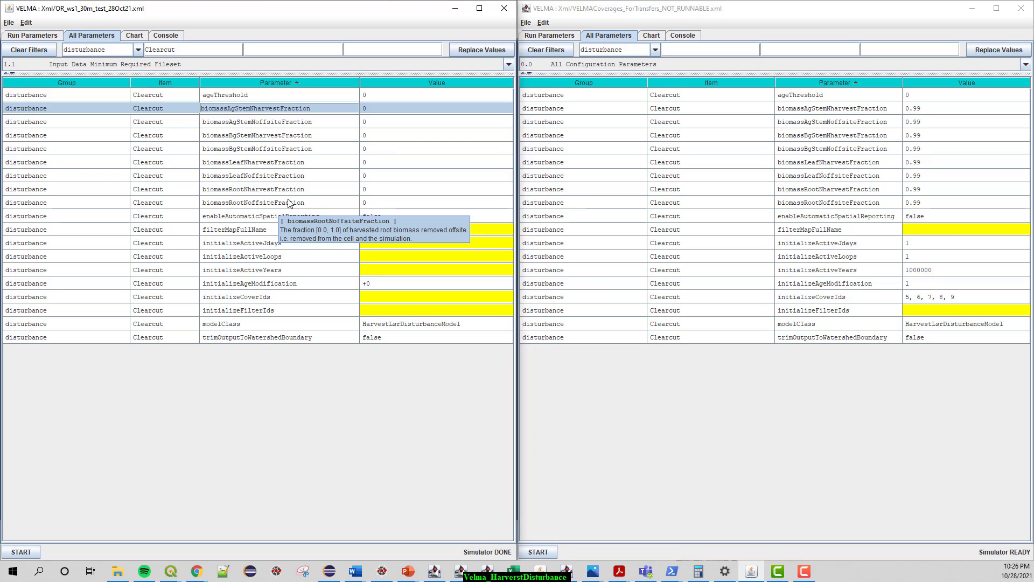
Step: Copy 0.99 from the reference configuration into Clearcut's biomassAgStemNharvestFraction and biomassAgStemNoffsiteFraction
left_click(926, 109)
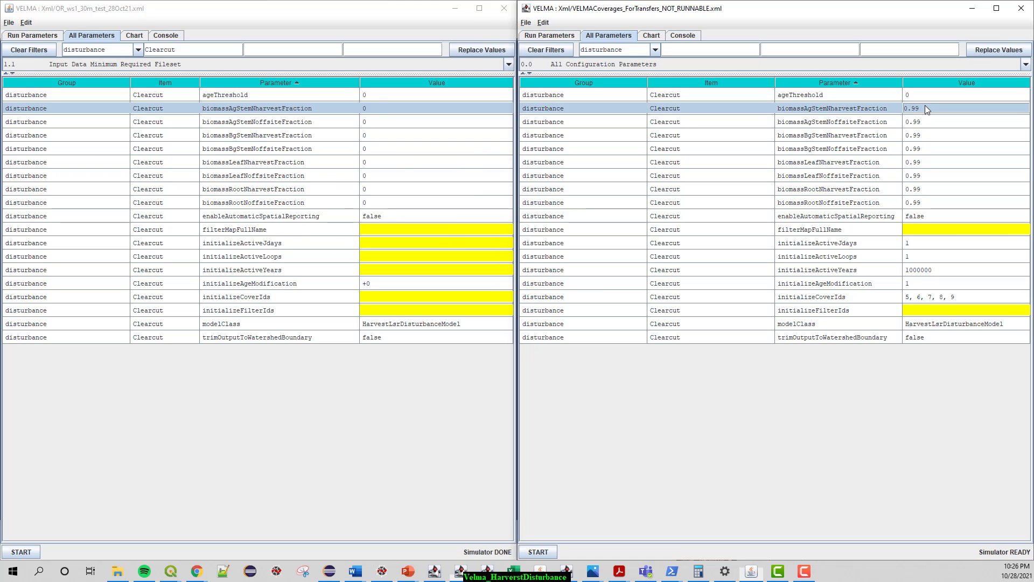
left_click(926, 109)
key("ctrl+c")
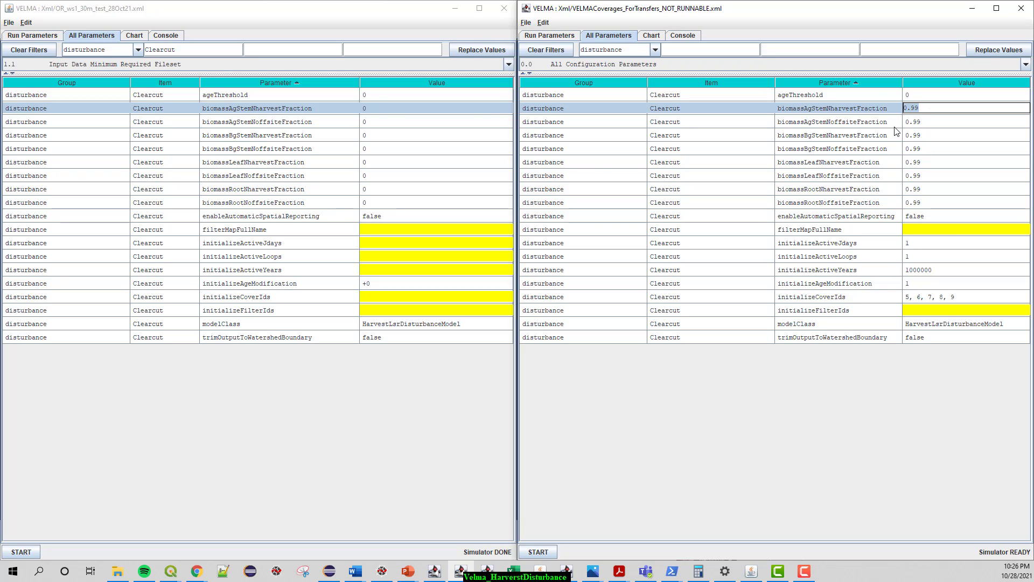
left_click(378, 105)
left_click(376, 109)
key("ctrl+v")
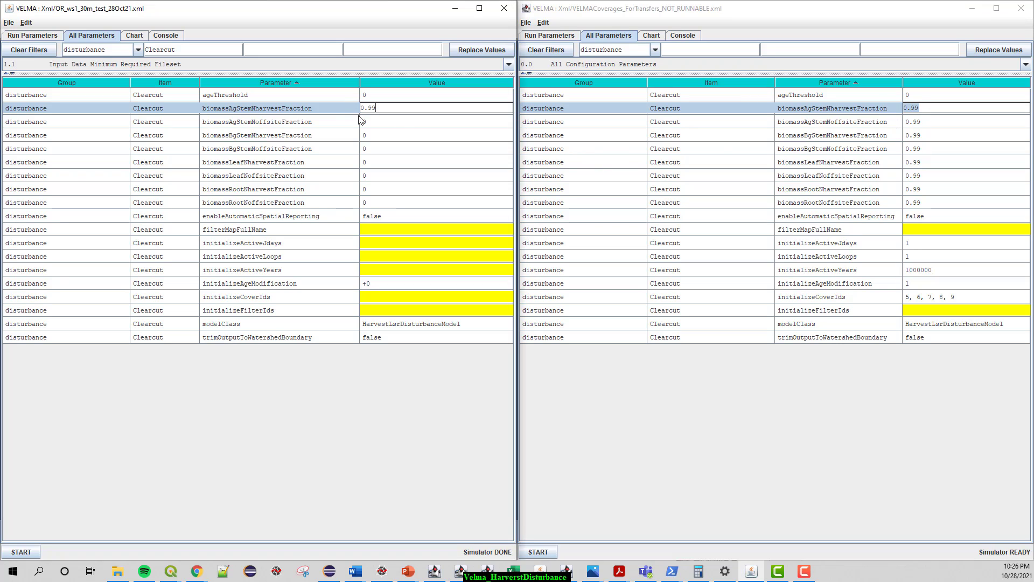
key("Return")
key("ctrl+v")
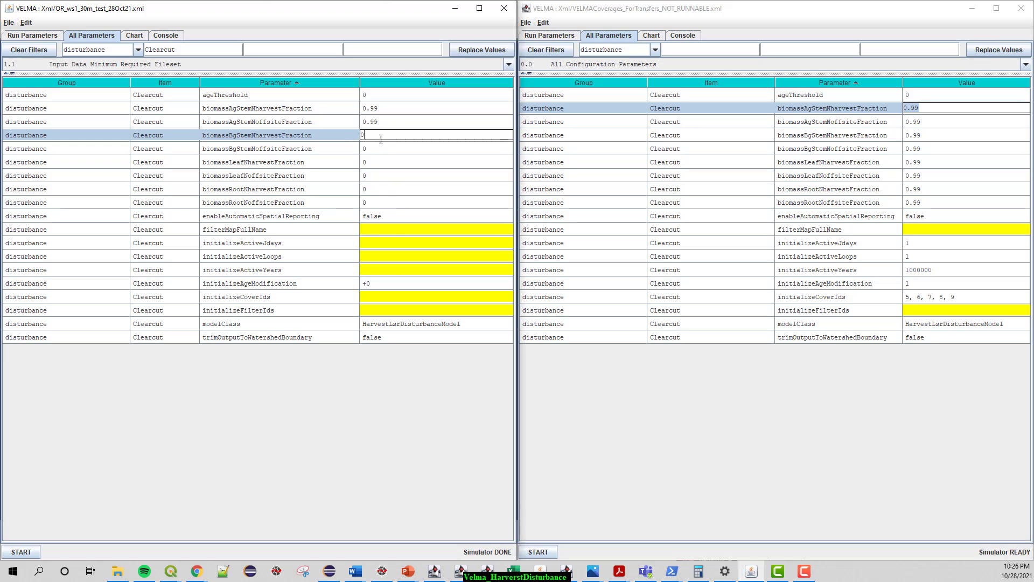
key("Return")
Step: Set Clearcut's biomassBgStemNharvestFraction and biomassBgStemNoffsiteFraction to 0.99
key("ctrl+v")
key("Return")
left_click(362, 149)
key("ctrl+v")
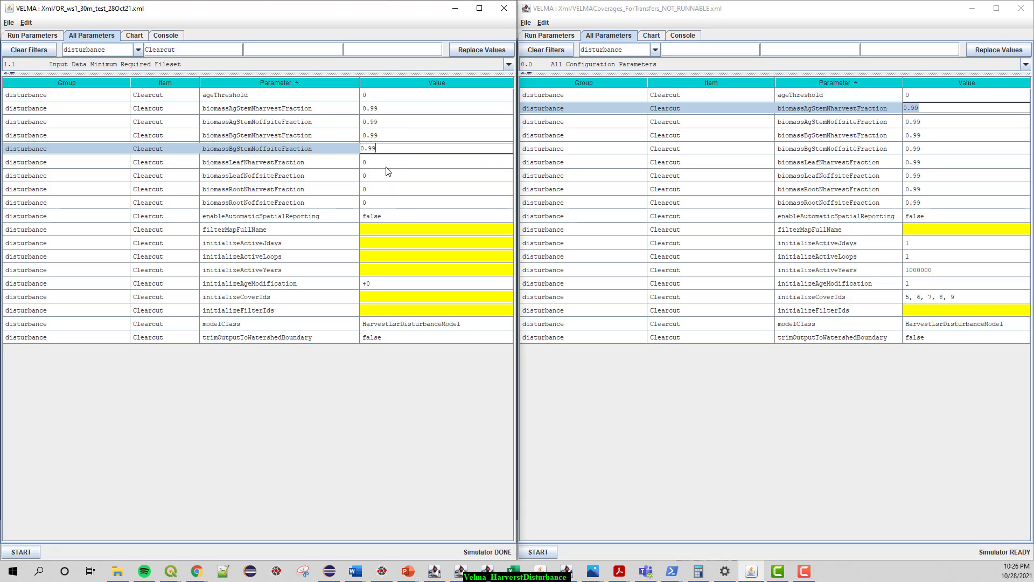
key("Return")
Step: Set Clearcut's biomassLeafNharvestFraction and biomassLeafNoffsiteFraction to 0.99
left_click(391, 162)
key("ctrl+v")
key("Return")
left_click(393, 176)
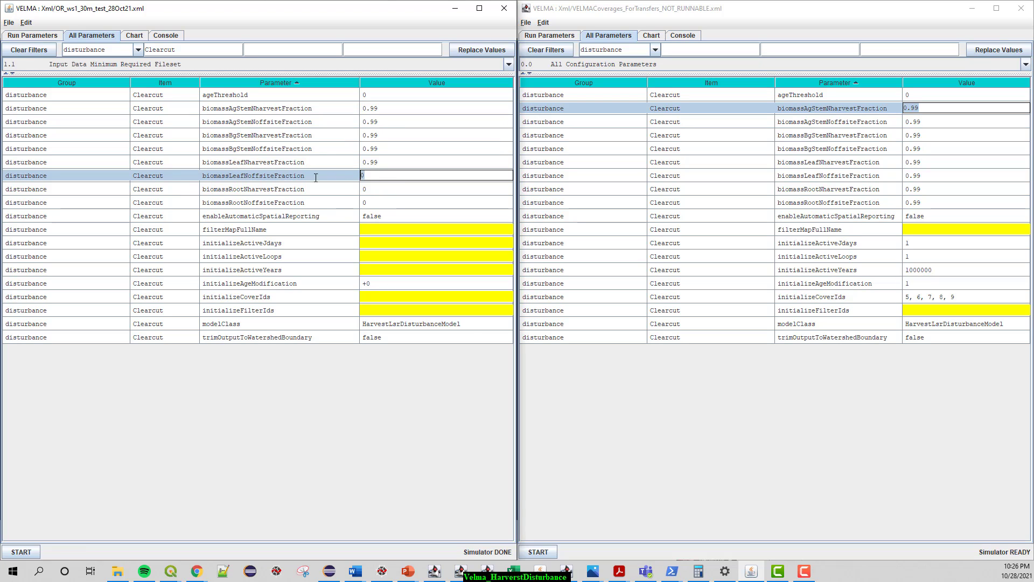
key("ctrl+v")
key("Return")
Step: Set Clearcut's biomassRootNharvestFraction and biomassRootNoffsiteFraction to 0.99
left_click(395, 189)
key("ctrl+v")
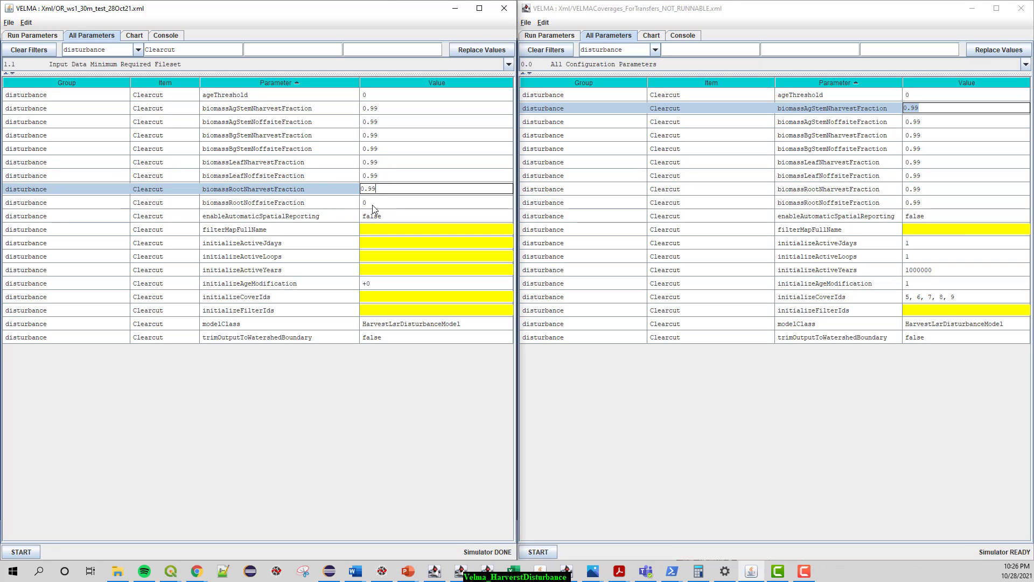
key("Return")
left_click(372, 203)
key("ctrl+v")
key("Return")
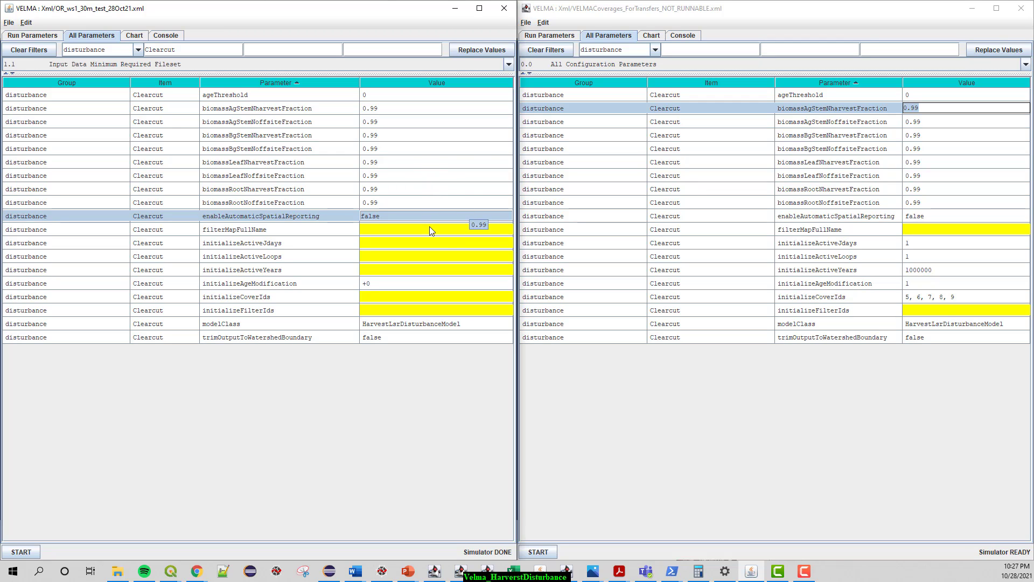
Step: Keep Clearcut's enableAutomaticSpatialReporting at false and set initializeActiveLoops to 1
double_click(366, 219)
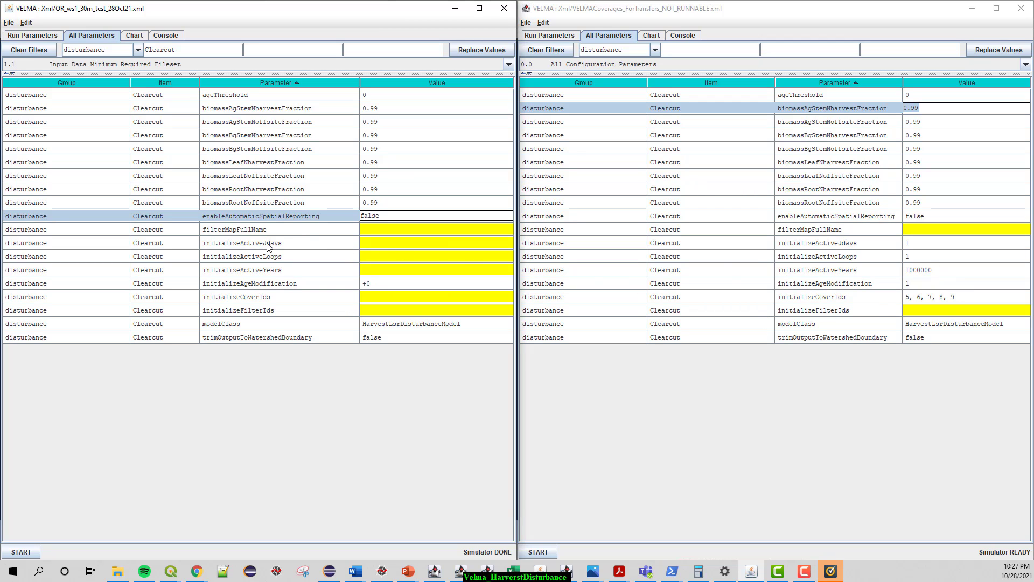
left_click(369, 245)
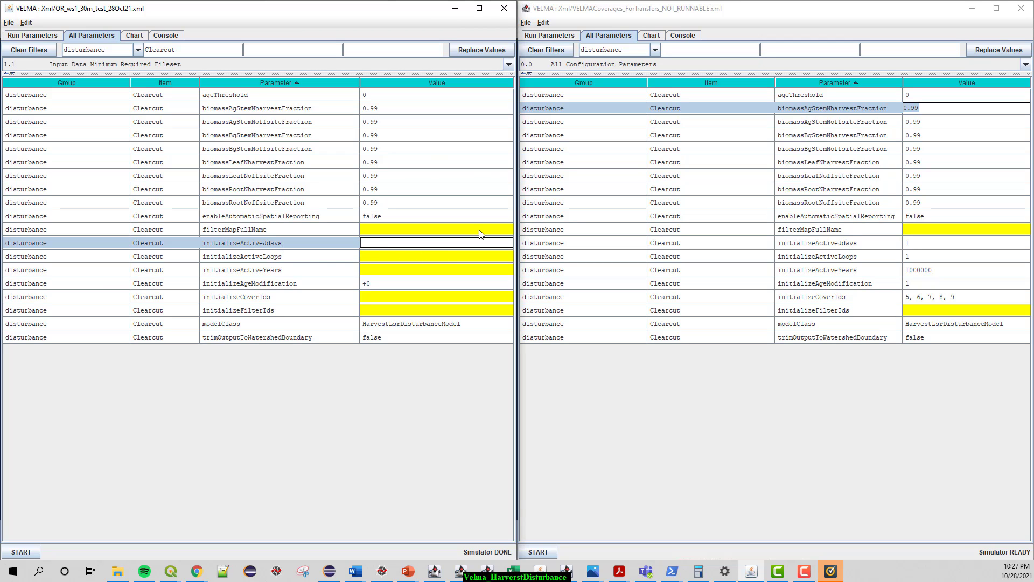
left_click(278, 257)
left_click(369, 257)
type("1")
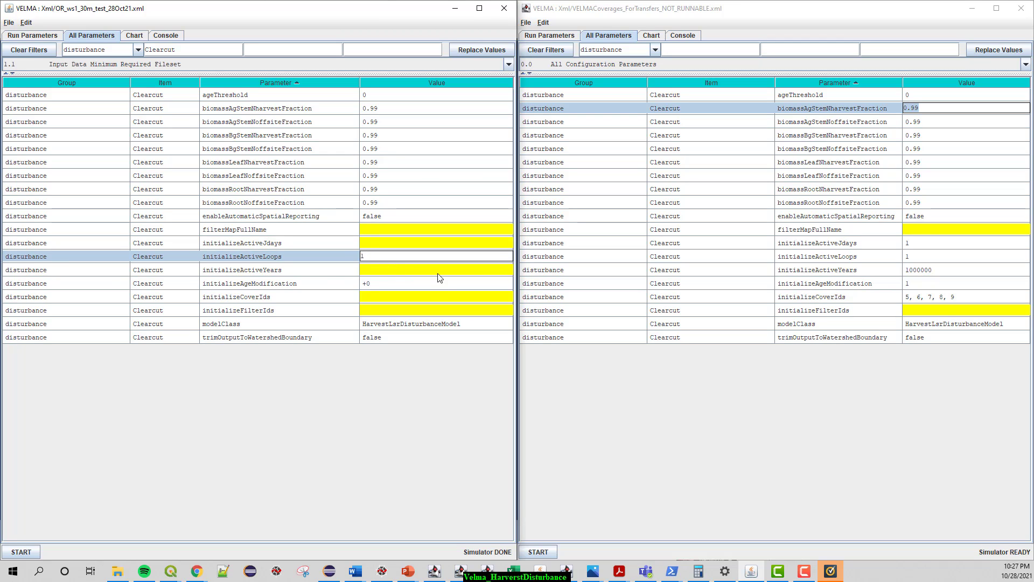
Step: Set Clearcut's initializeActiveJdays to 190
left_click(296, 243)
left_click(381, 249)
double_click(390, 242)
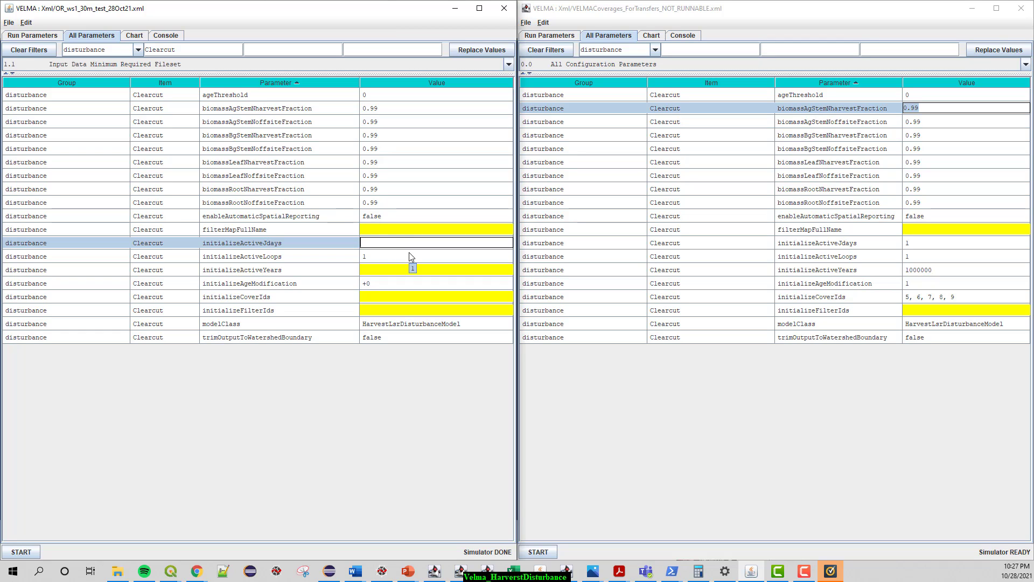
type("190")
Step: Check the simulation's run years and set Clearcut's initializeActiveYears to 1985
left_click(388, 270)
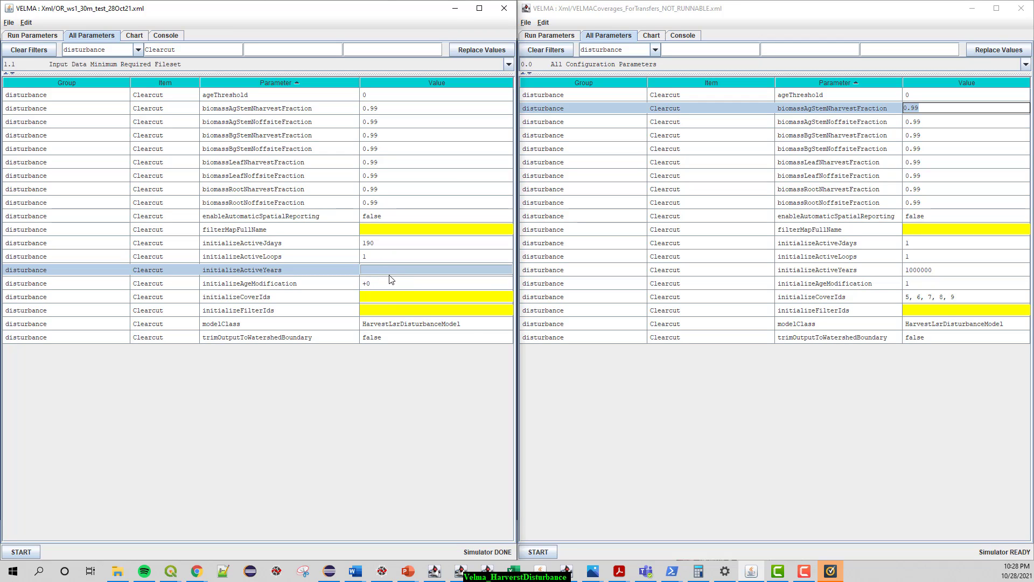
double_click(388, 271)
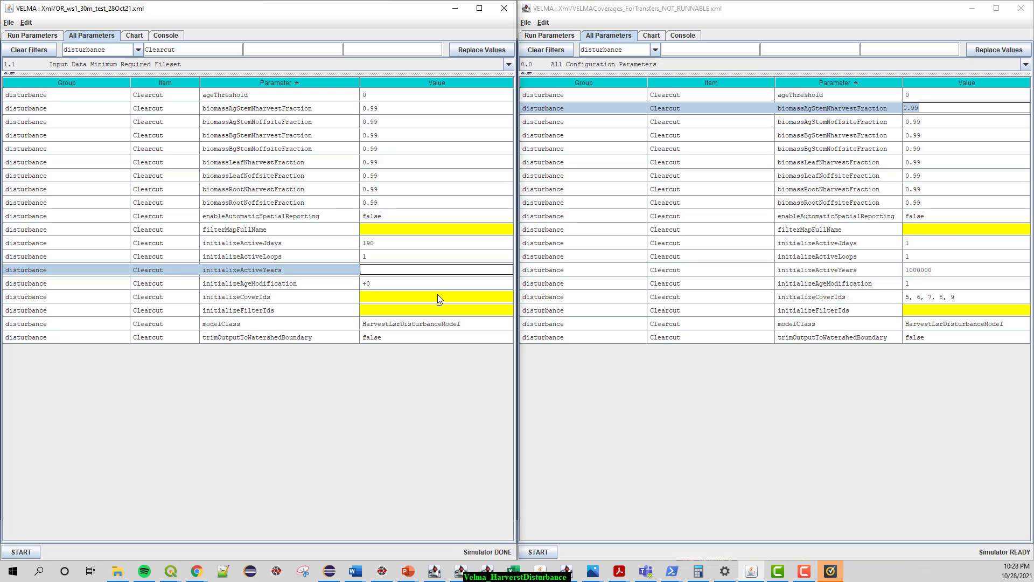
left_click(53, 36)
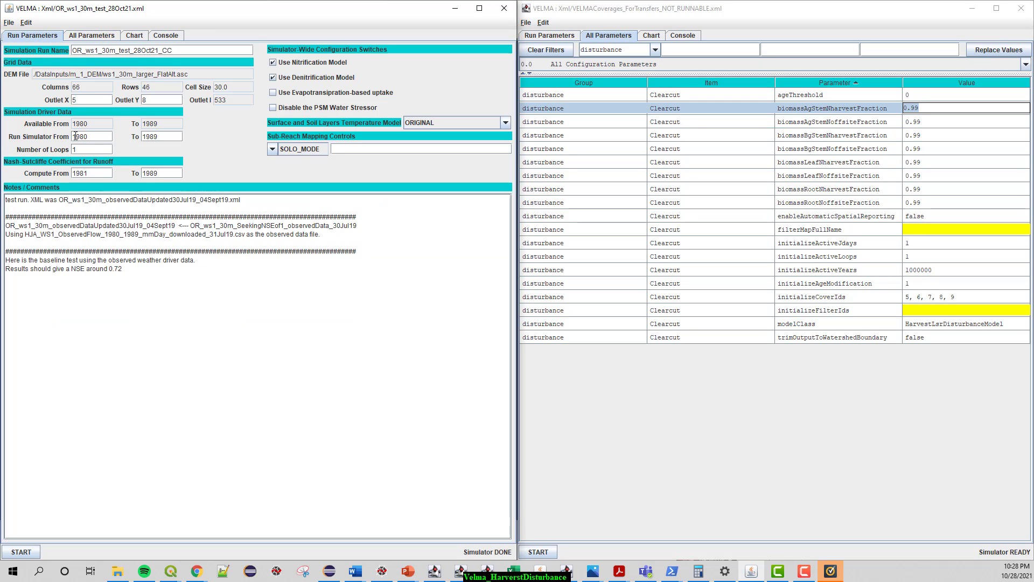
left_click(95, 37)
double_click(376, 269)
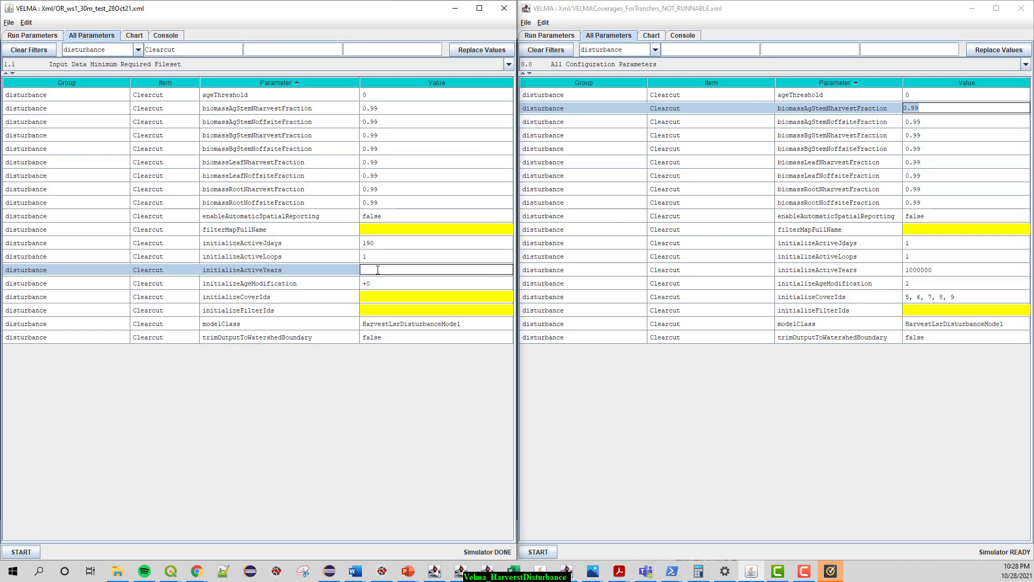
type("1984")
key("BackSpace")
type("5")
left_click(377, 284)
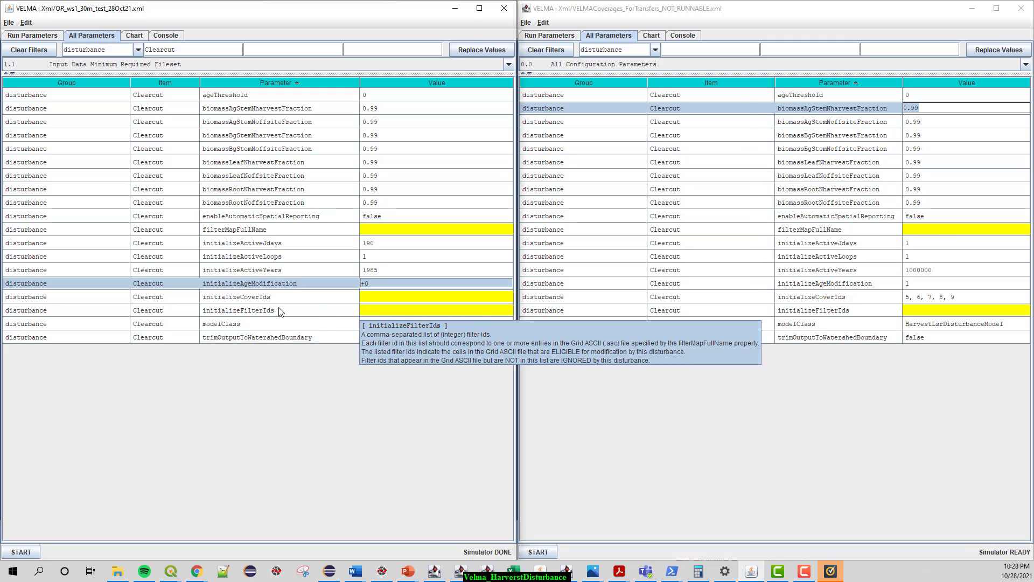
Step: Filter the parameters to the cover group without the Clearcut filter and look up the conifer cover's uniqueId
left_click(373, 299)
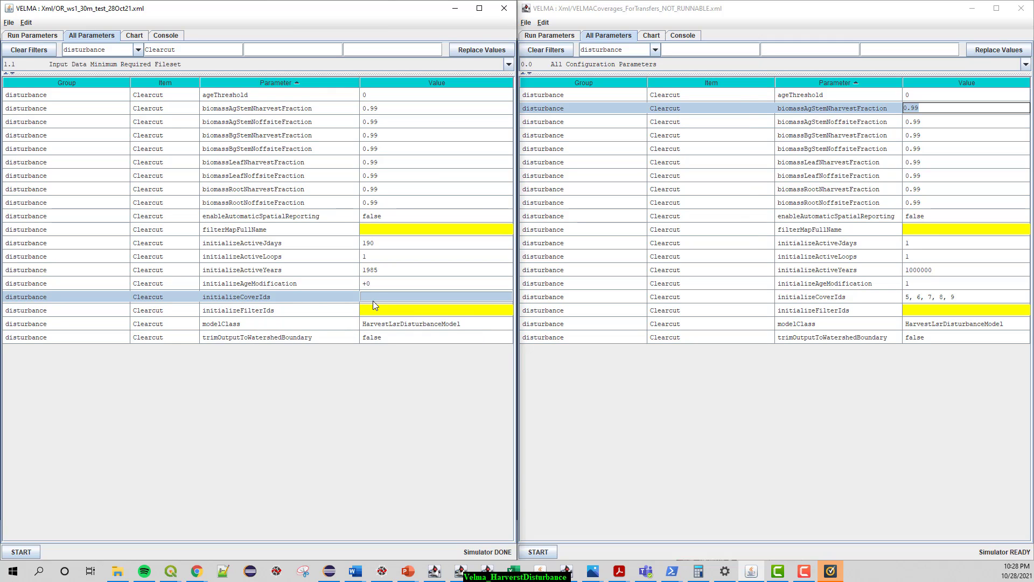
left_click(138, 50)
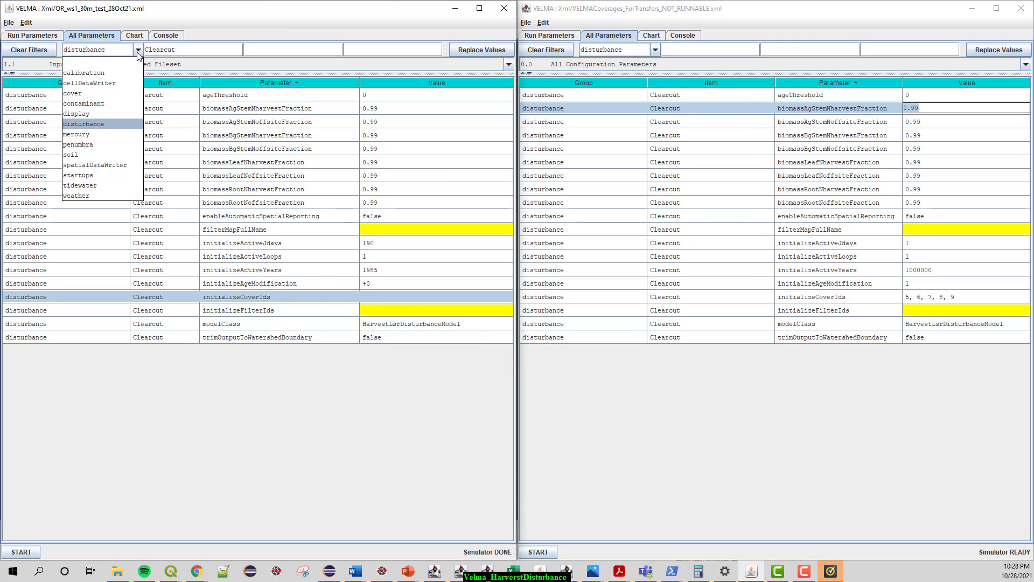
left_click(108, 93)
left_click(182, 51)
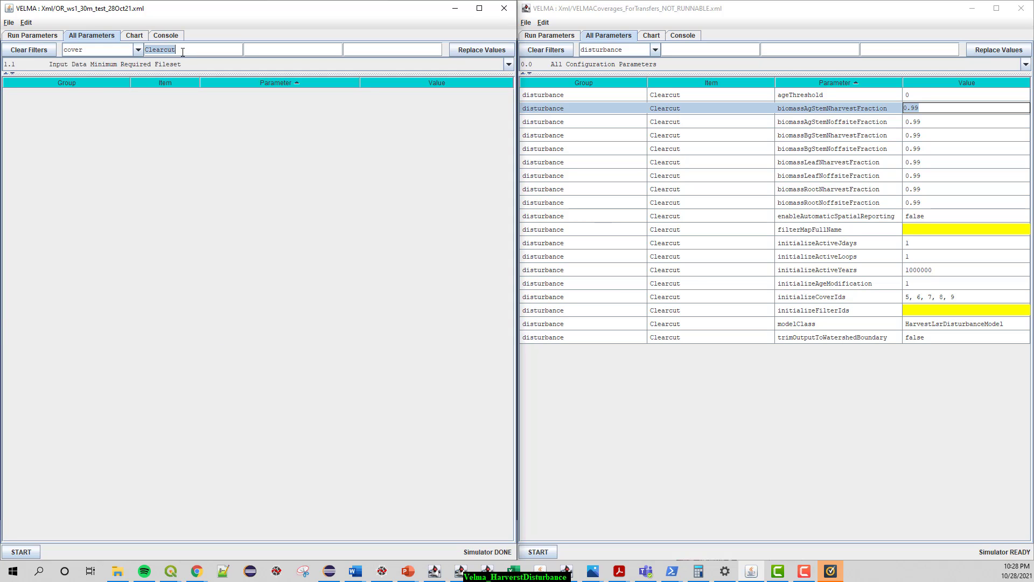
key("BackSpace")
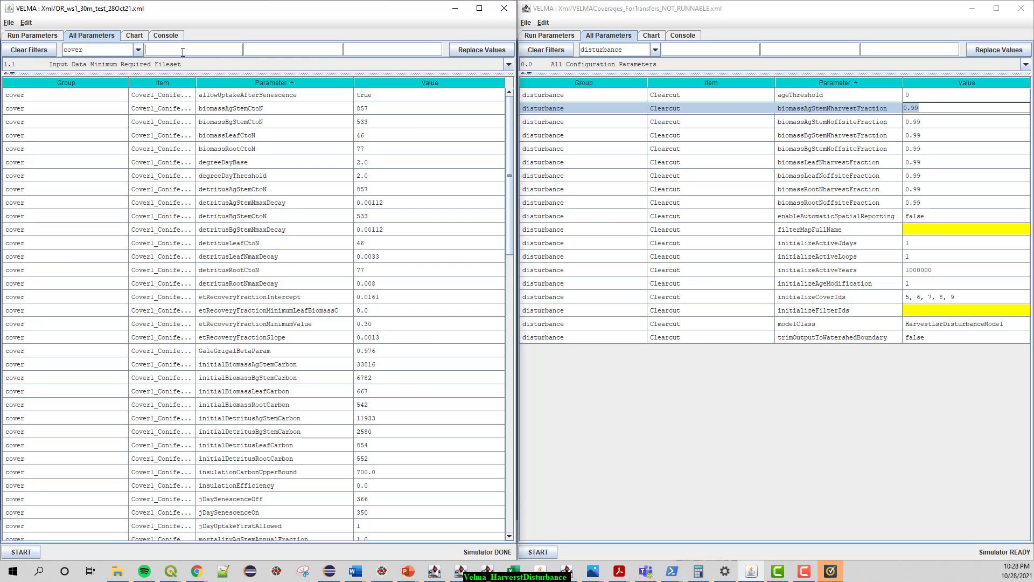
scroll(233, 292, "down", 10)
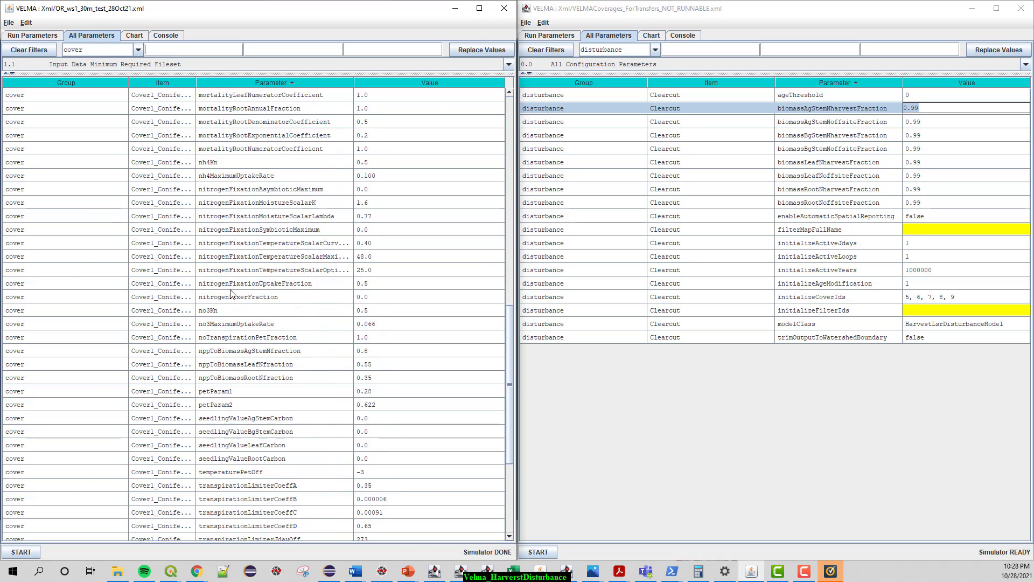
left_click(222, 386)
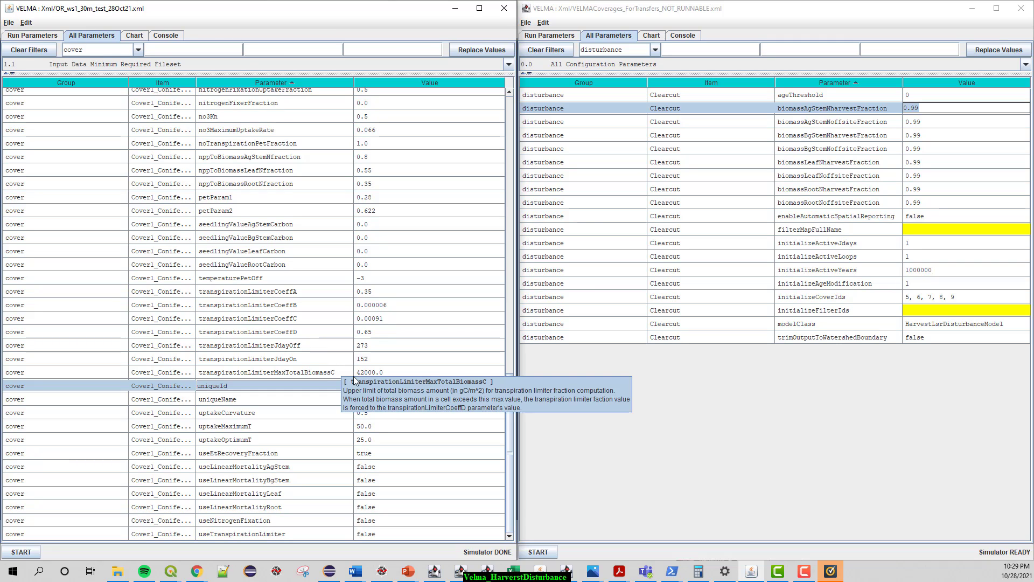
Step: Return the parameter list to the disturbance group and set Clearcut's initializeCoverIds to 1
left_click(48, 53)
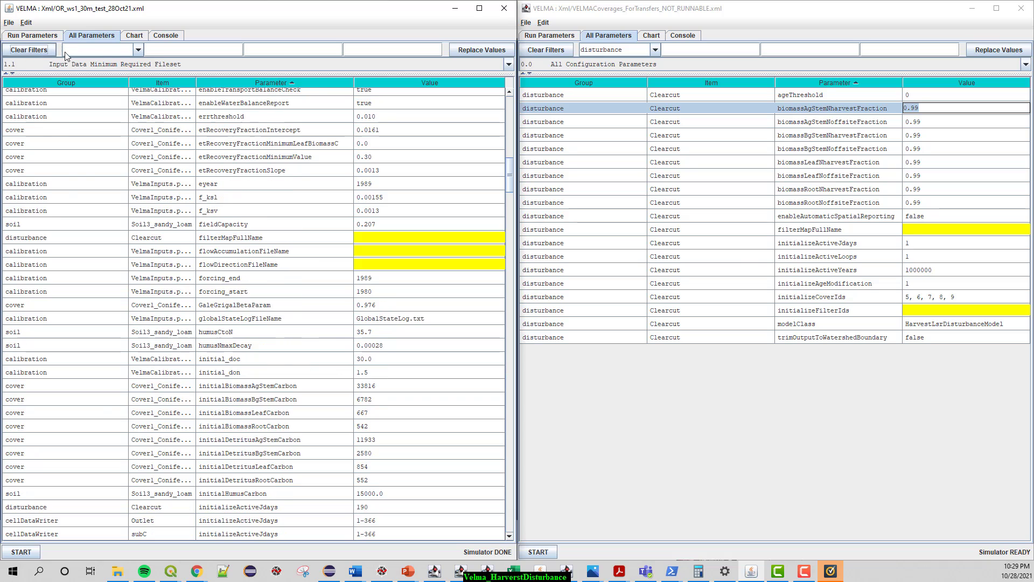
left_click(138, 50)
left_click(107, 124)
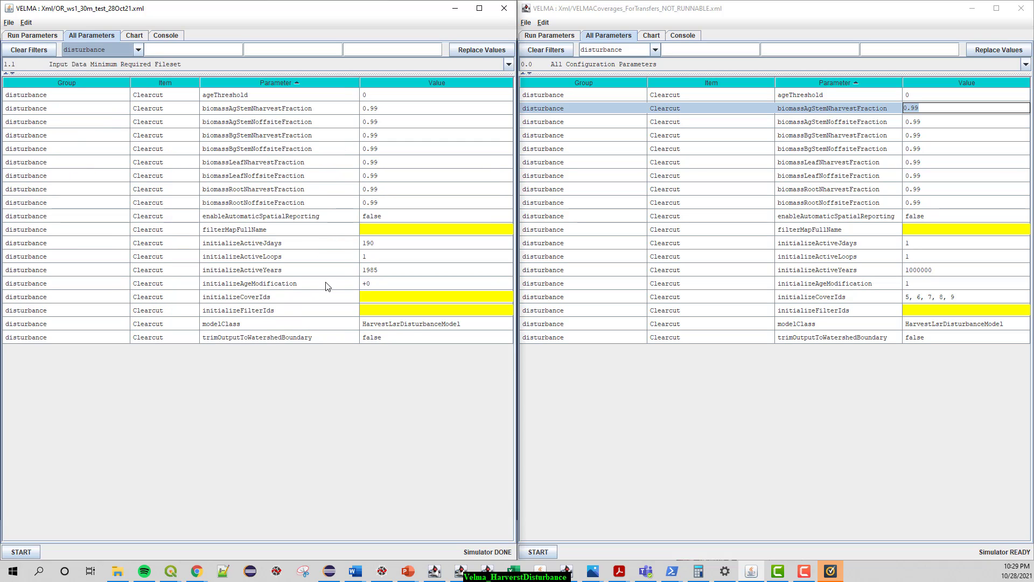
double_click(385, 298)
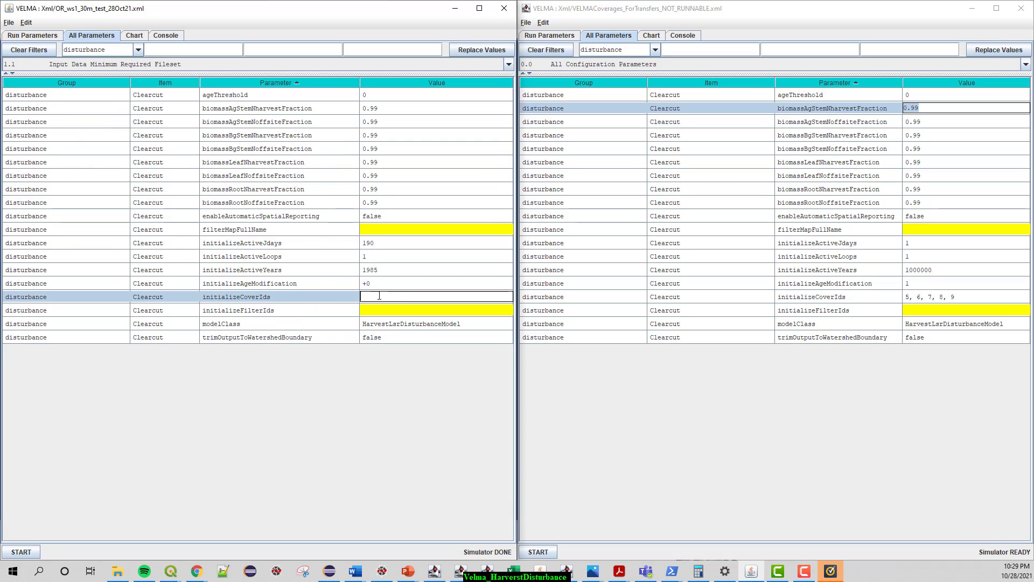
type("1")
Step: Review Clearcut's initializeFilterIds, initializeActiveYears and filterMapFullName parameters
double_click(250, 316)
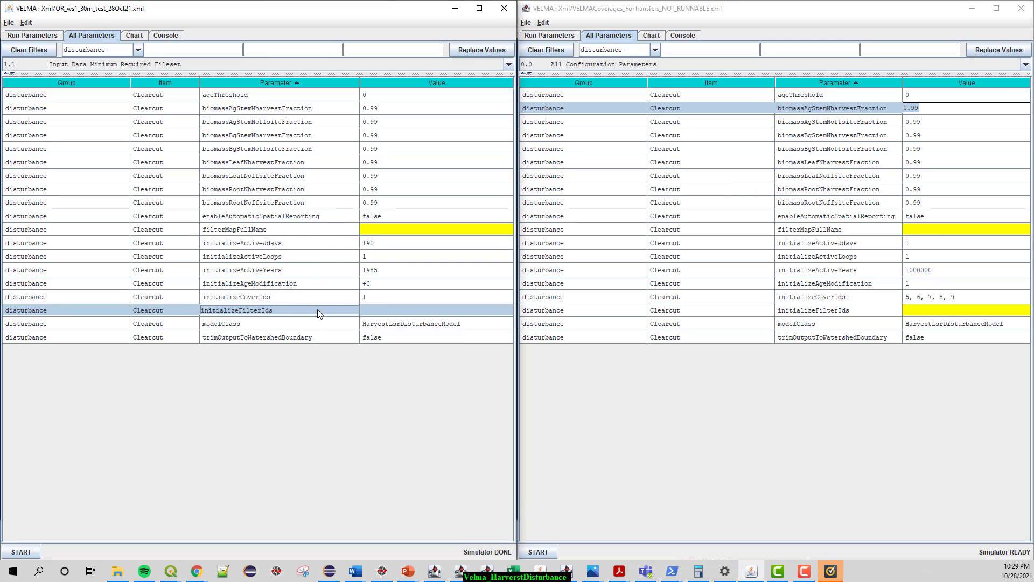
mouse_move(318, 308)
mouse_move(276, 267)
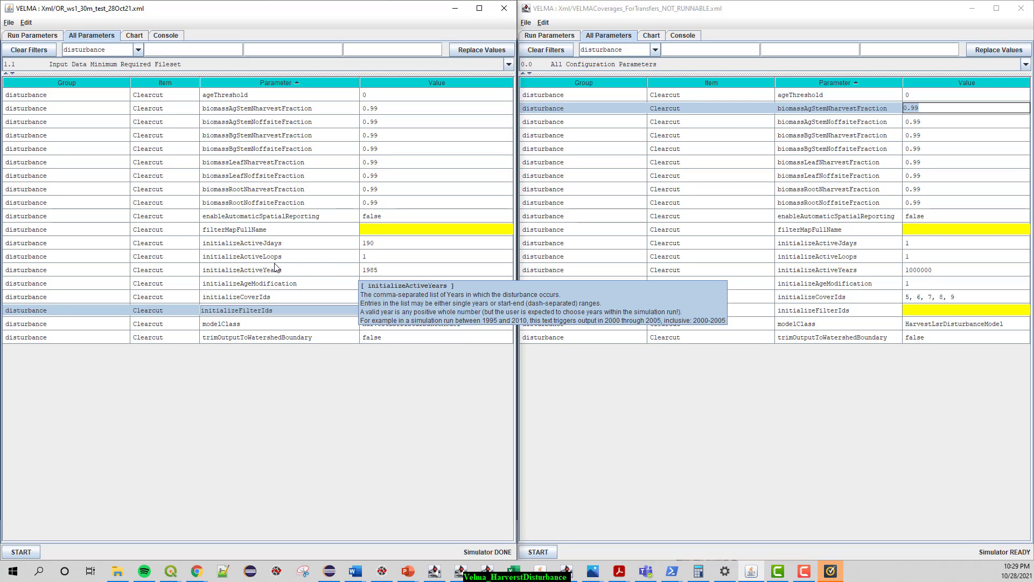
left_click(239, 232)
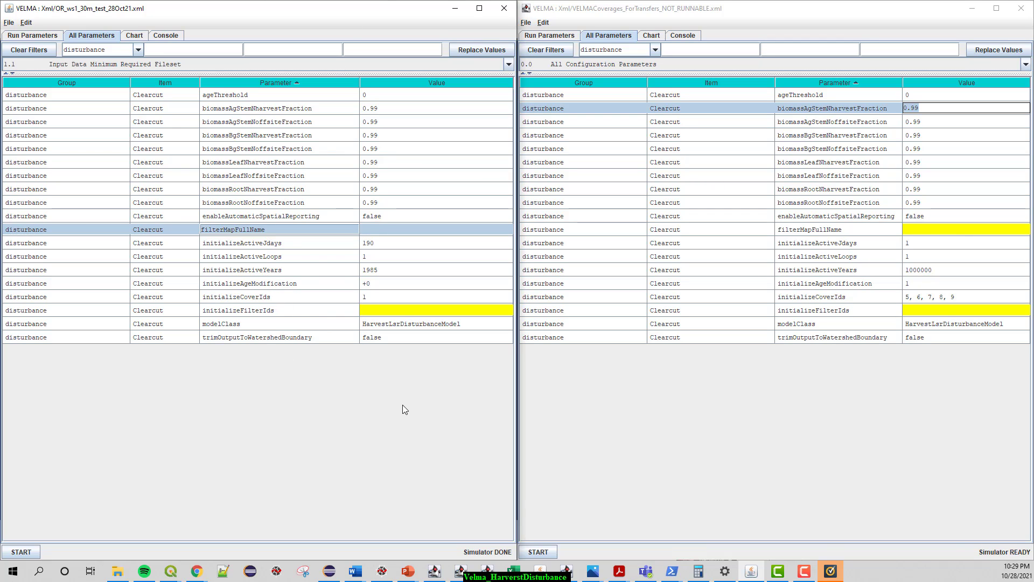
Step: Add a separator line of hash signs (###########) above the existing text in the run's notes
left_click(24, 36)
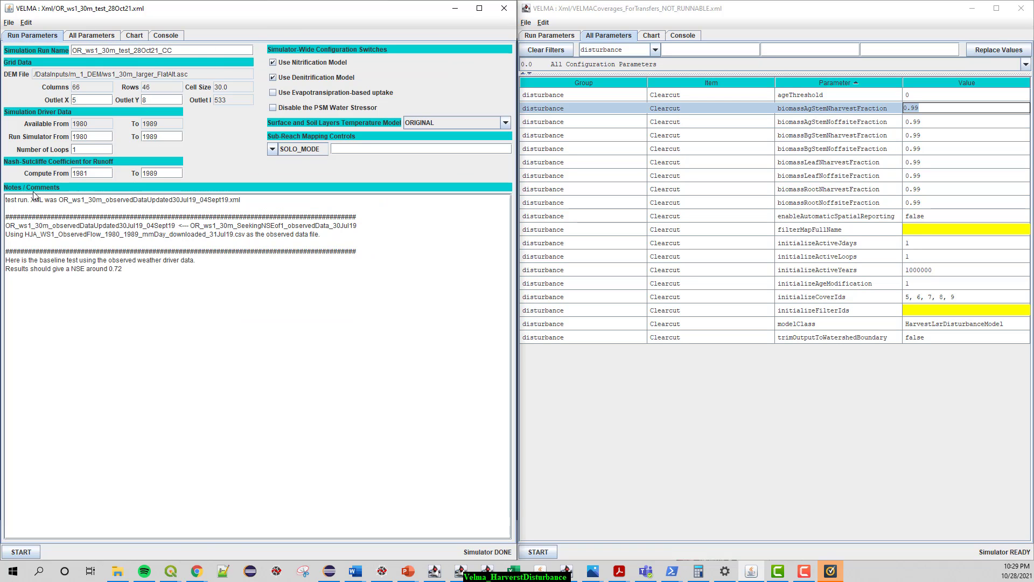
double_click(7, 200)
type("tes")
key("Return")
key("Return")
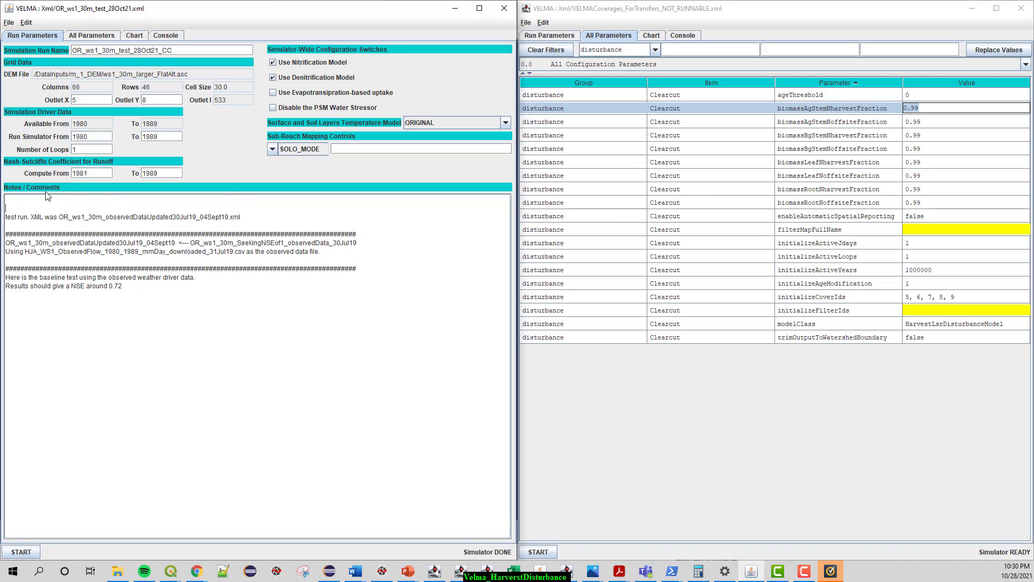
type("###########")
Step: Add the note "Started with baseline setup, and added fake clearcut scenario for year 1985" above the new separator, with blank space between
key("Up")
key("Return")
key("Return")
key("Up")
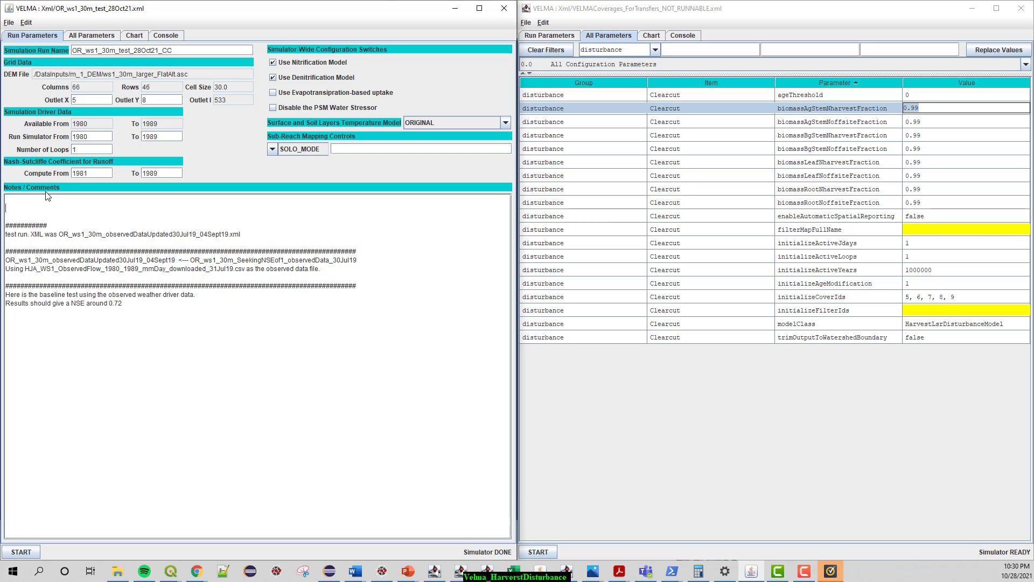
type("Started with baseline setup, and added fake clearcut sce")
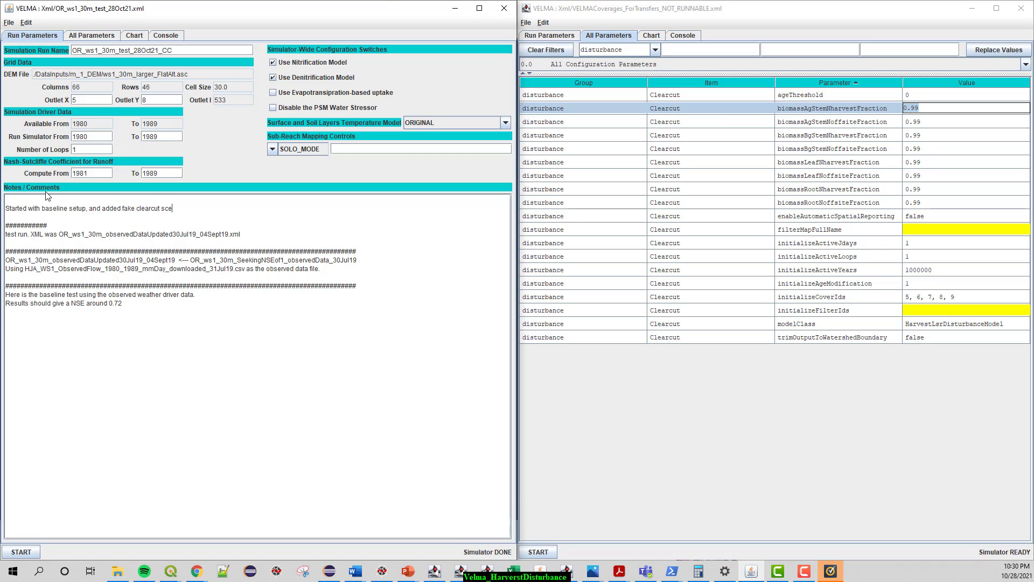
type("nario for year 1985")
Step: Save the configuration as OR_ws1_30m_test_28Oct21_CC.xml in the Xml folder and start the simulation
left_click(8, 23)
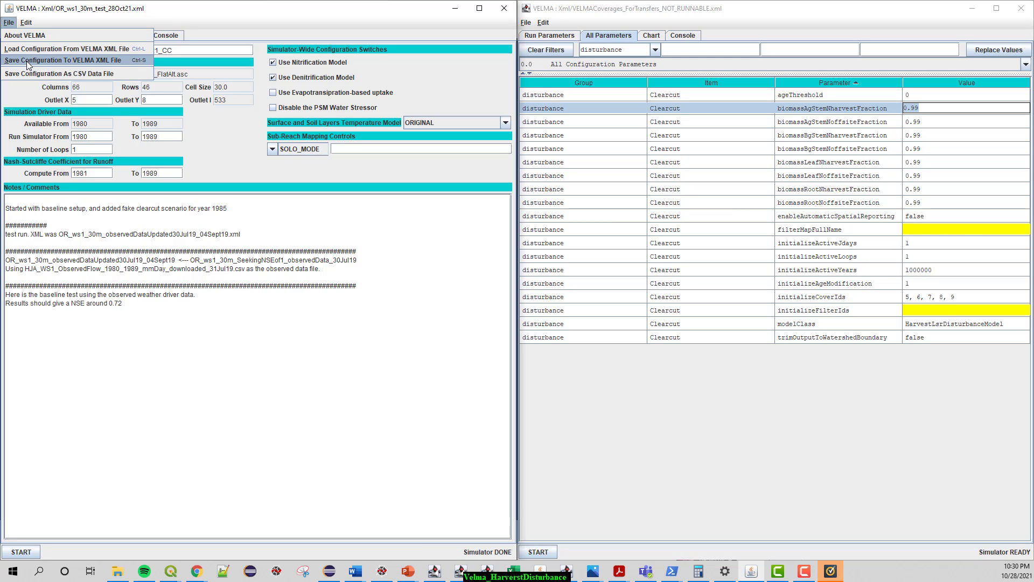
left_click(60, 58)
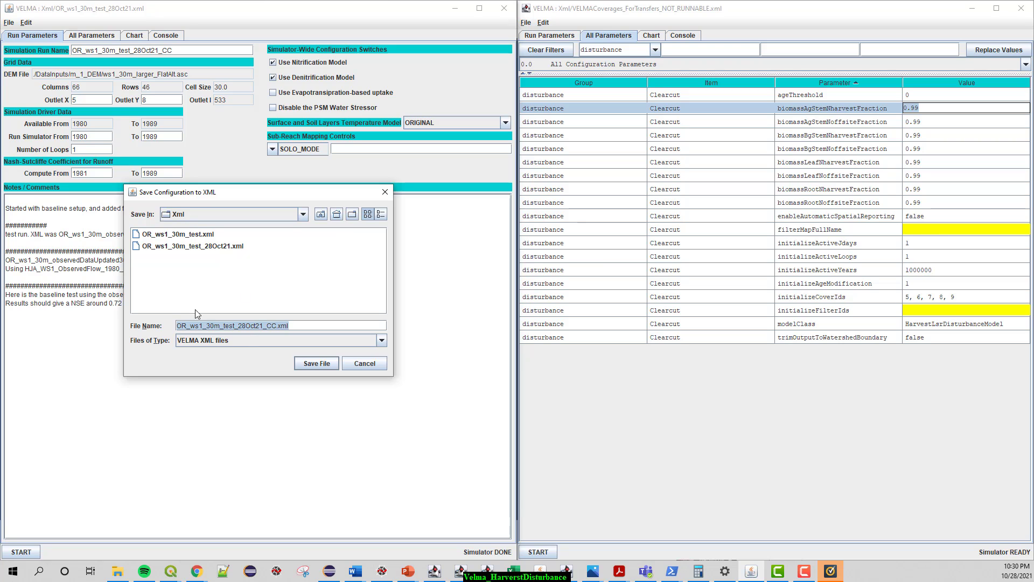
left_click(323, 363)
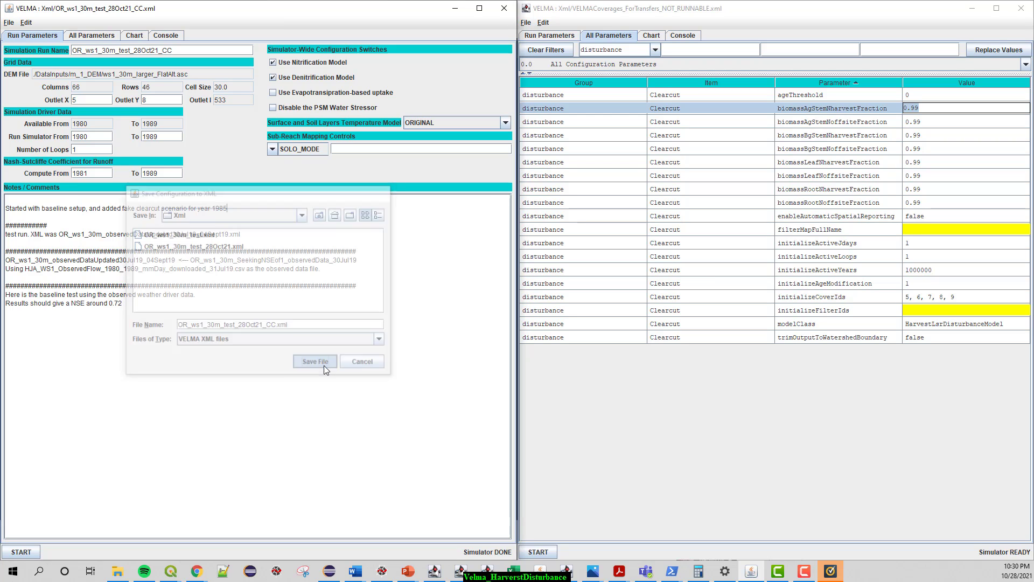
left_click(21, 552)
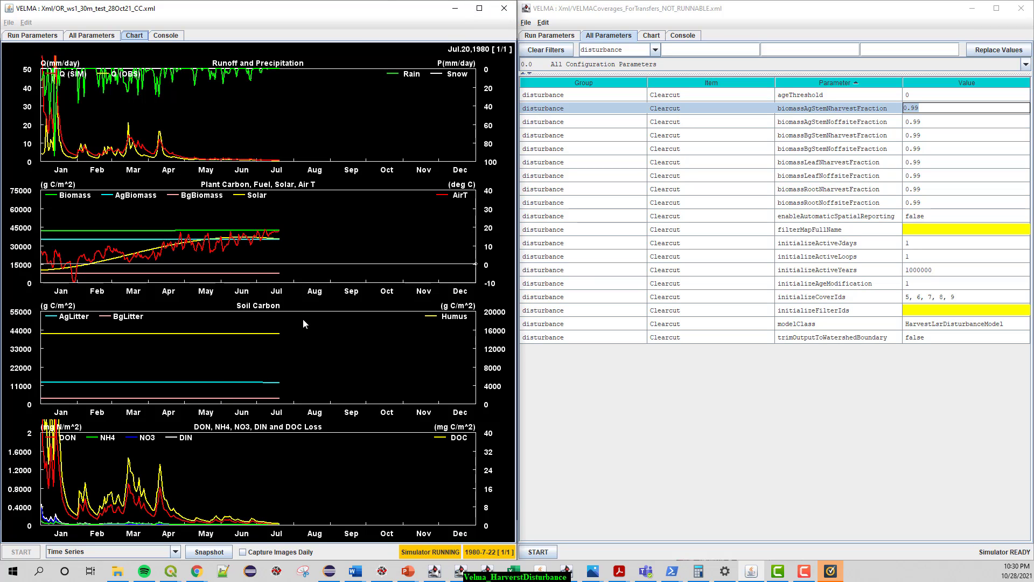
Step: Maximize the running simulation's window and switch its chart display to LSR Summary Spatial
left_click(479, 9)
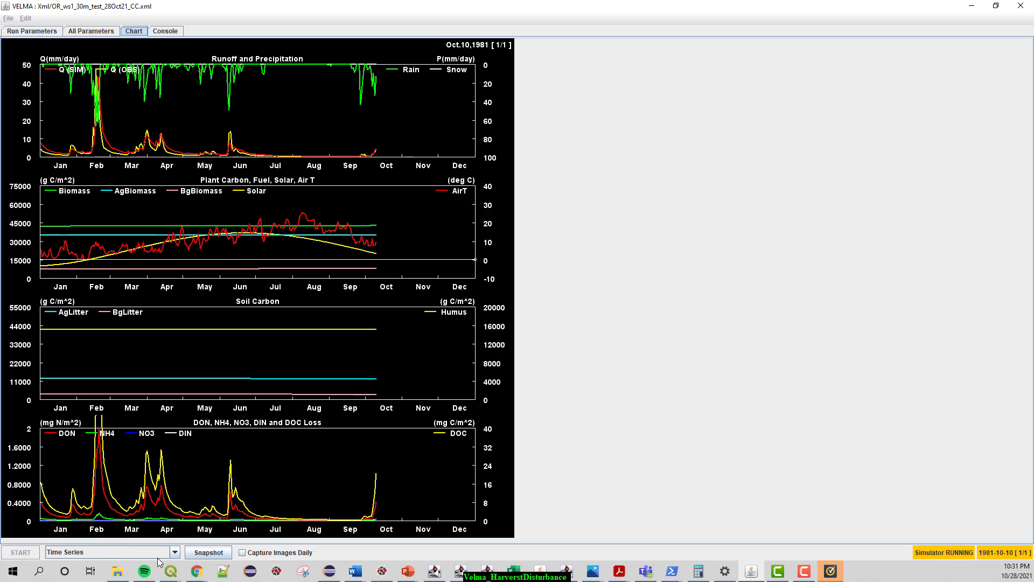
left_click(173, 552)
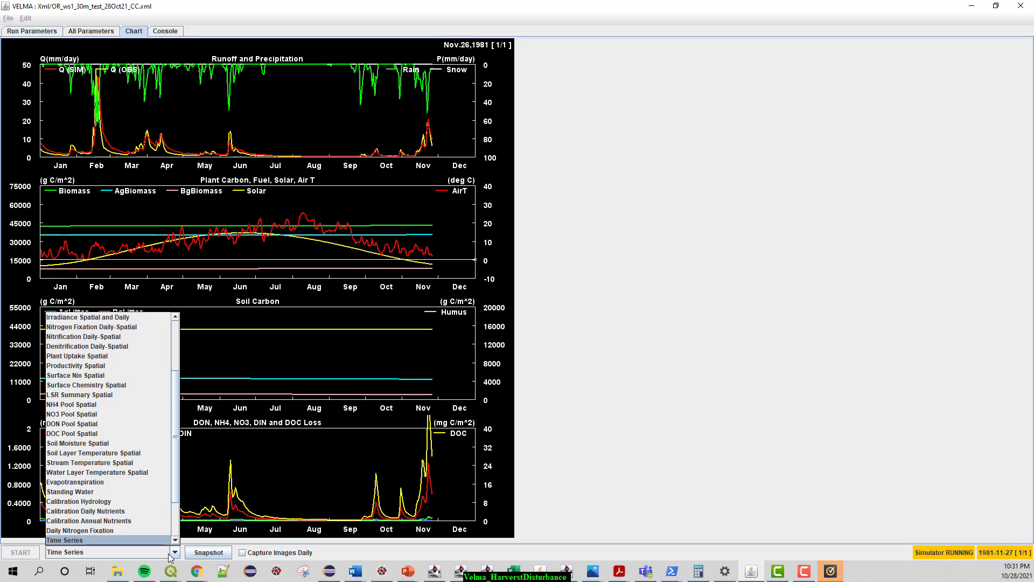
left_click_drag(179, 416, 179, 459)
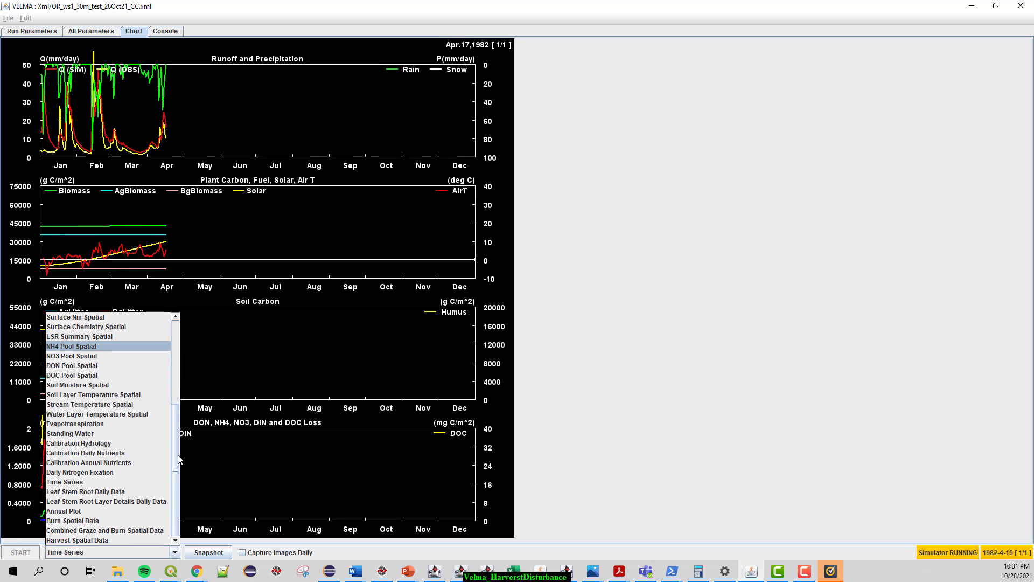
left_click_drag(179, 459, 180, 424)
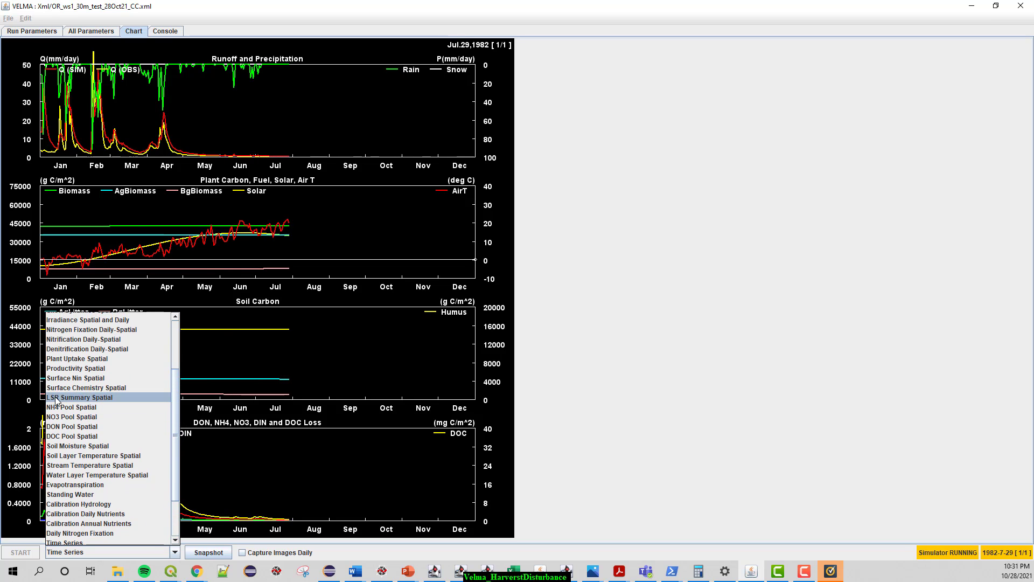
left_click(86, 398)
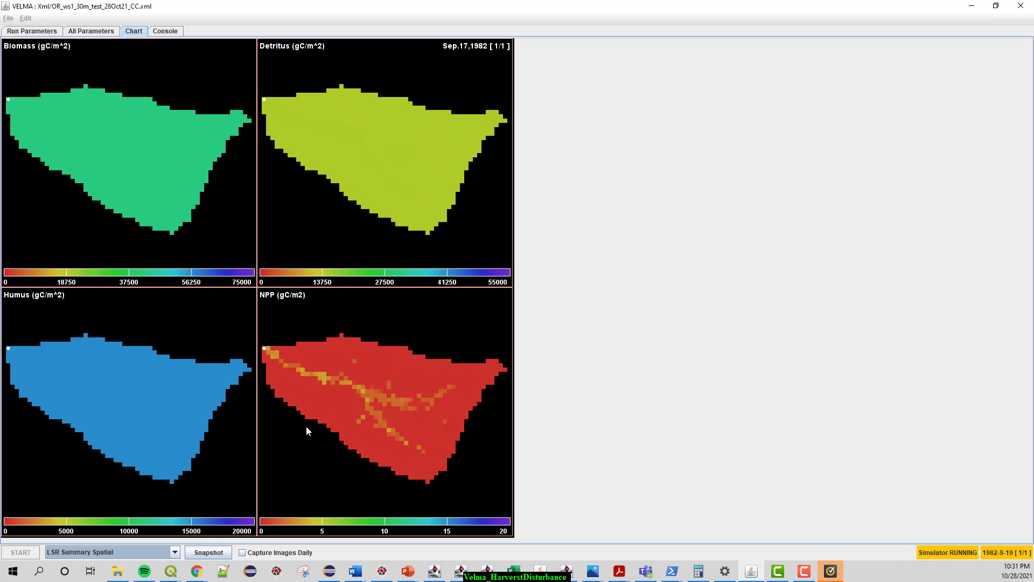